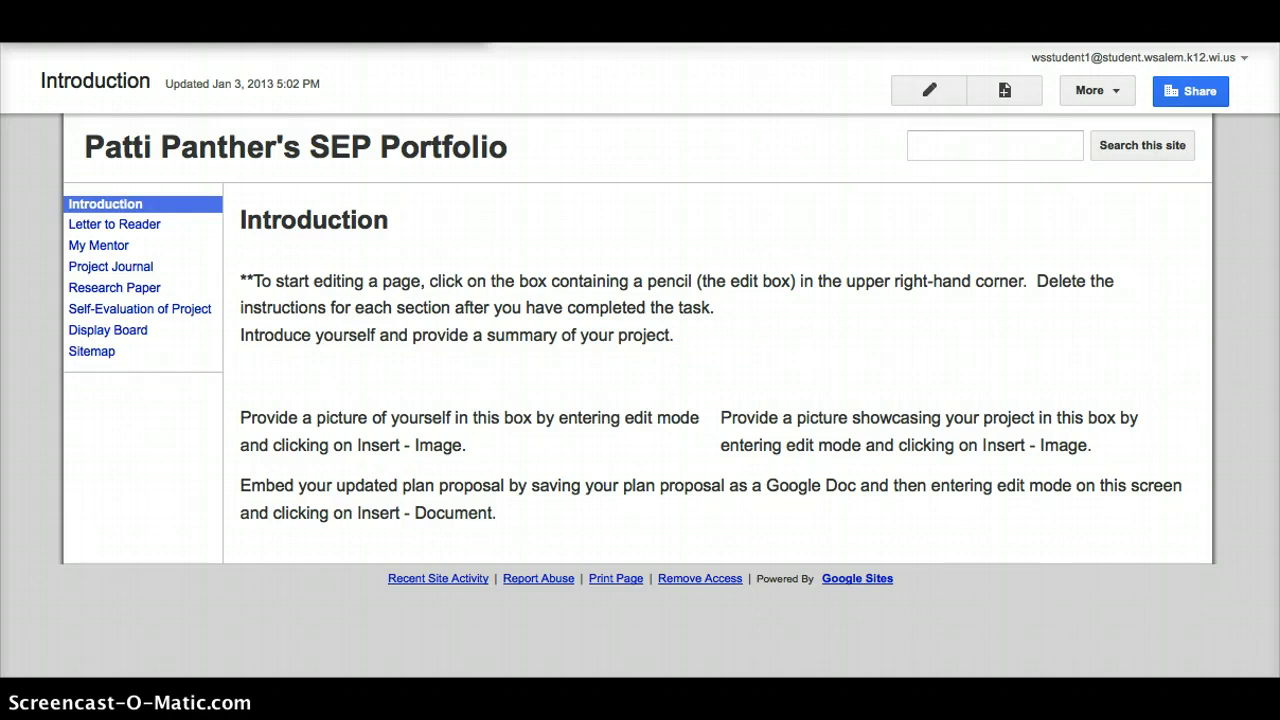
# Step: Open the Research Paper page from the SEP Portfolio site's left sidebar
pyautogui.click(140, 290)
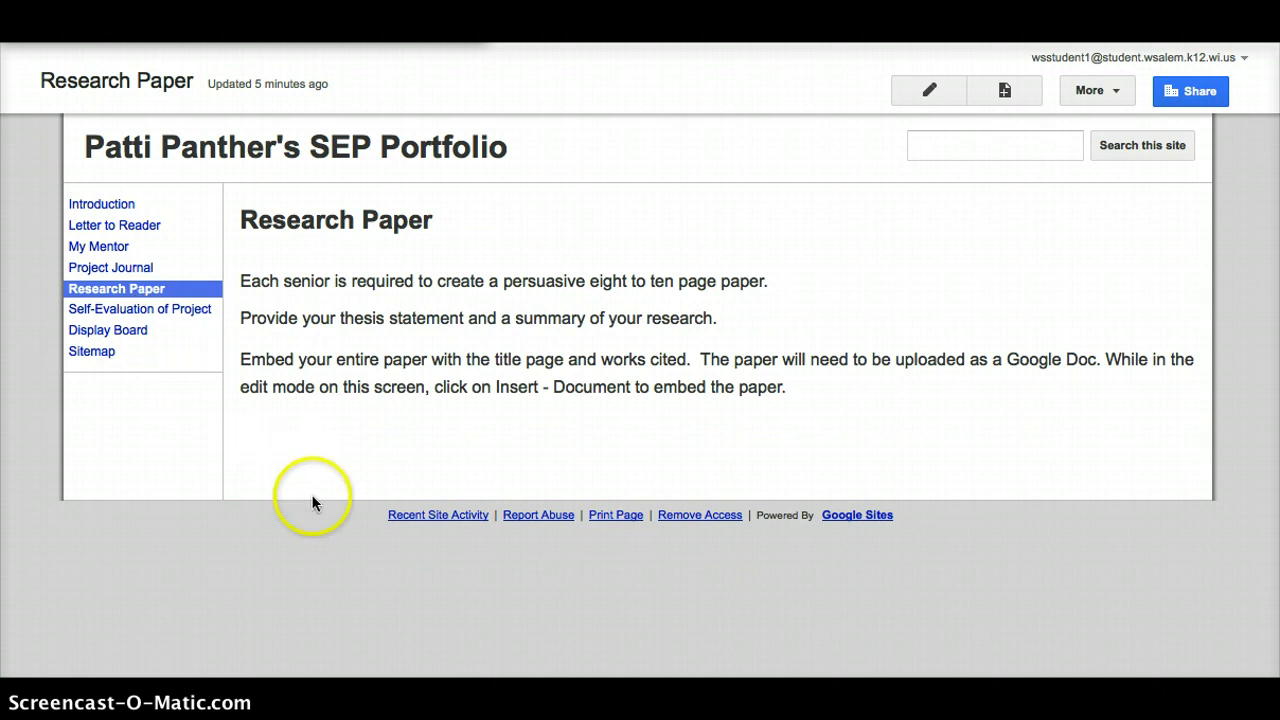
# Step: Put the Research Paper page in edit mode and add a period after 'paper' in the first line
pyautogui.click(920, 95)
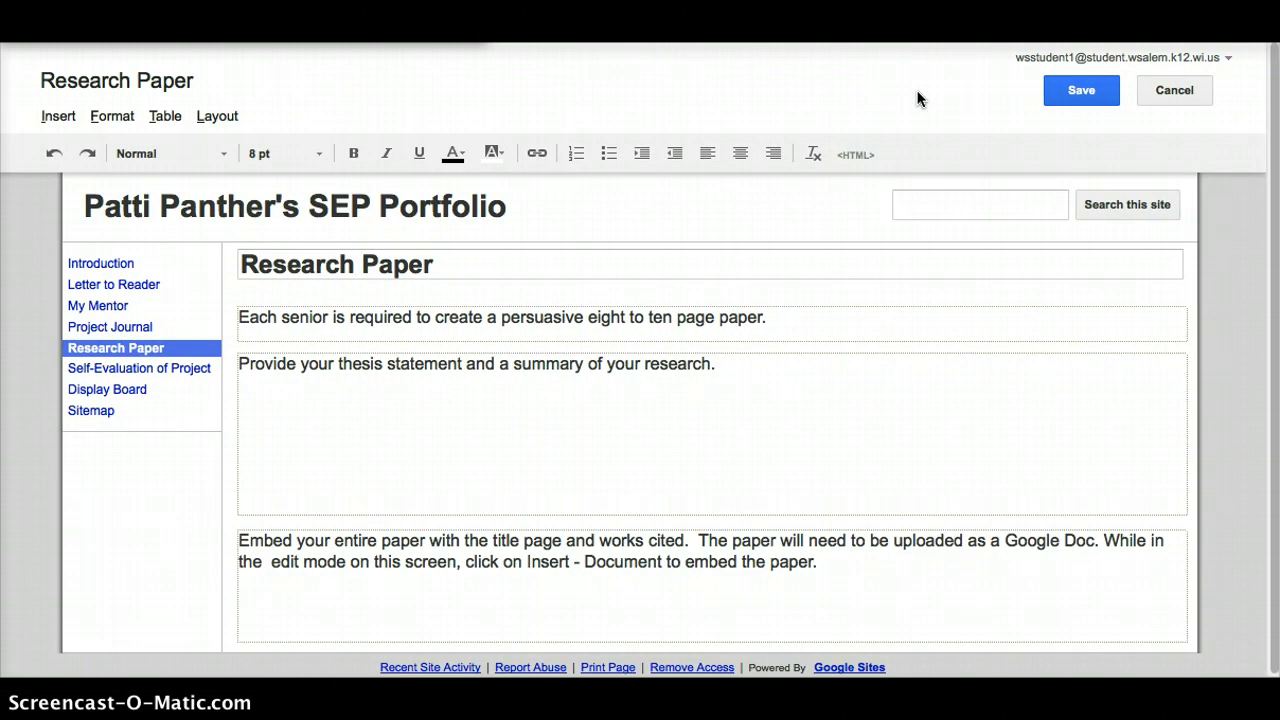
pyautogui.click(617, 440)
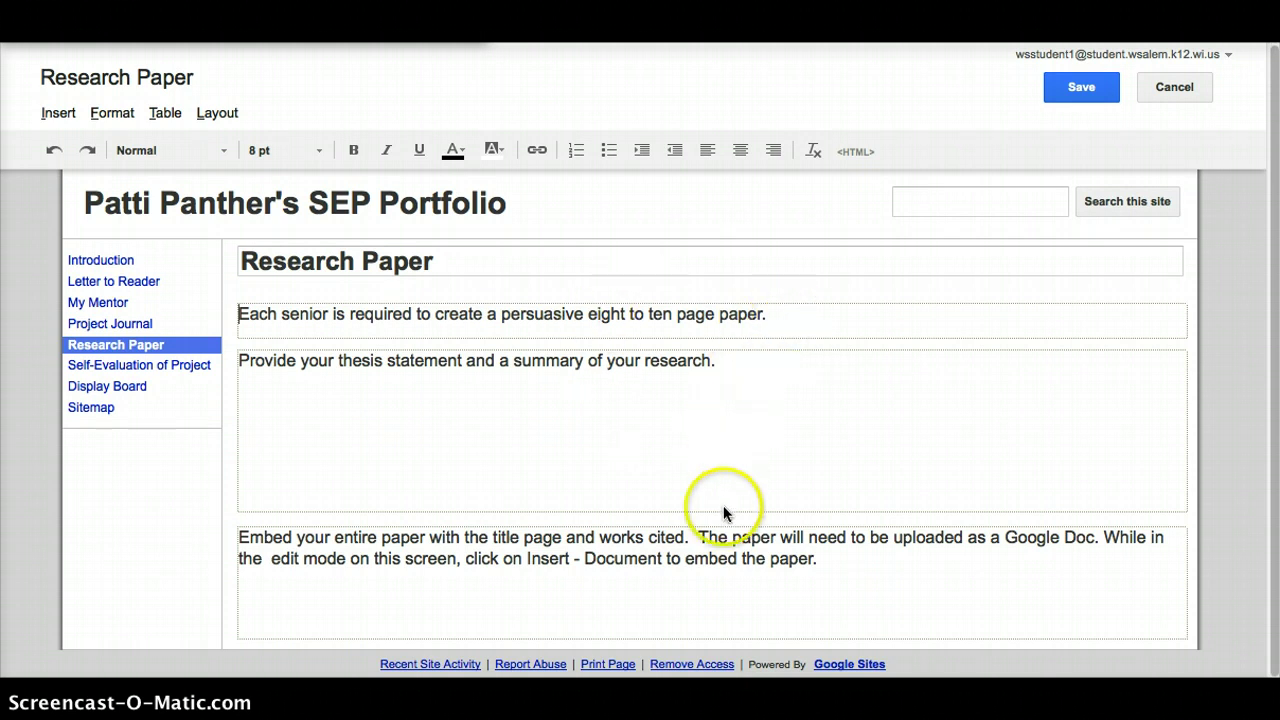
pyautogui.write('.')
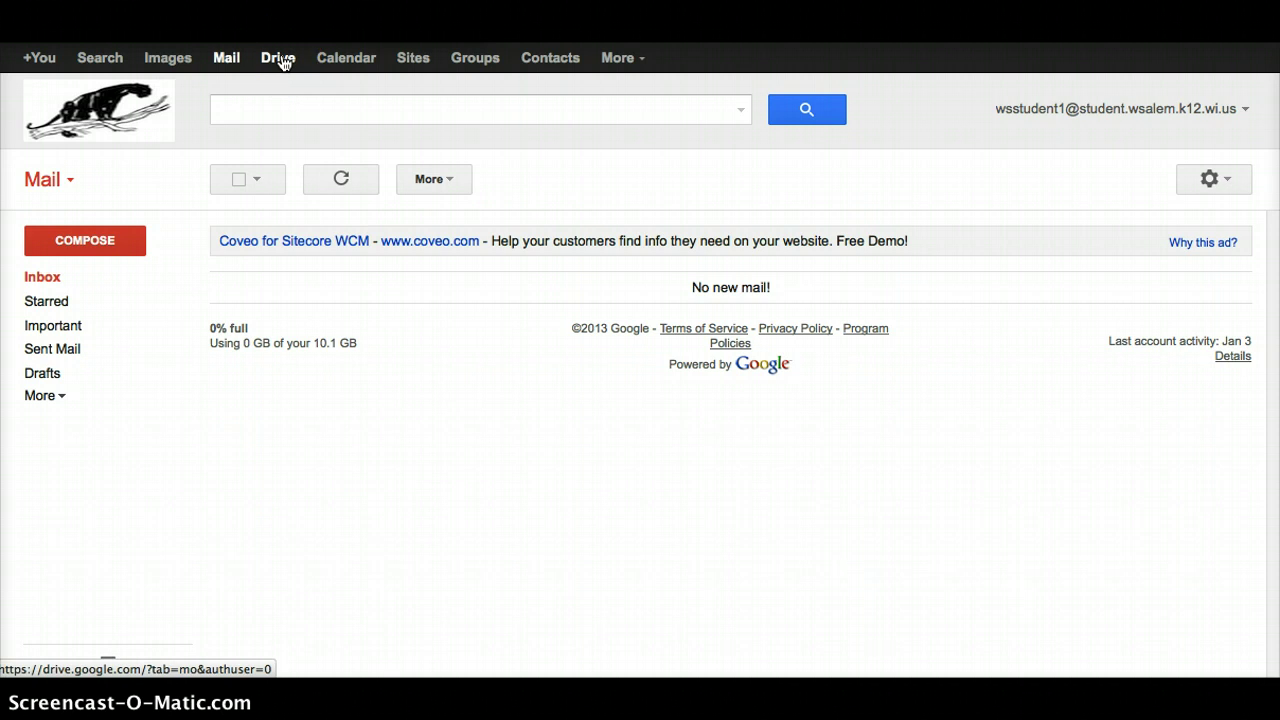
# Step: Go to My Drive in Google Drive and bring up the Upload menu
pyautogui.click(280, 60)
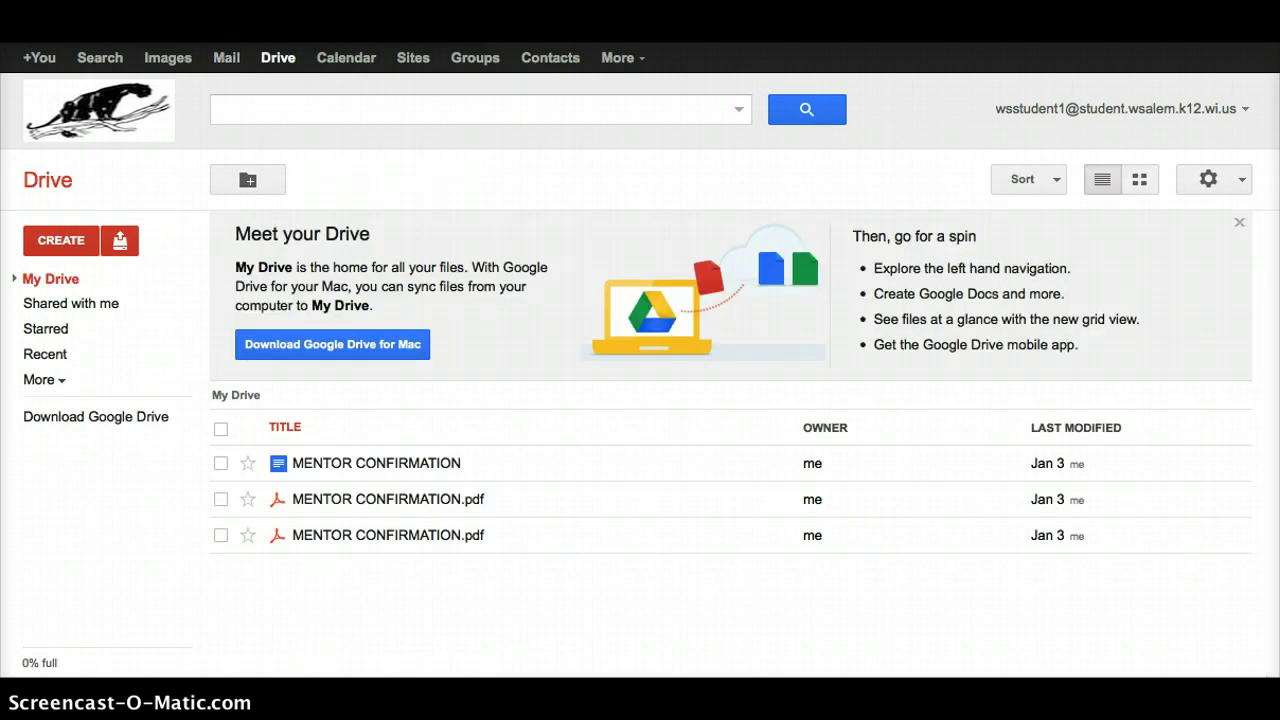
pyautogui.click(333, 173)
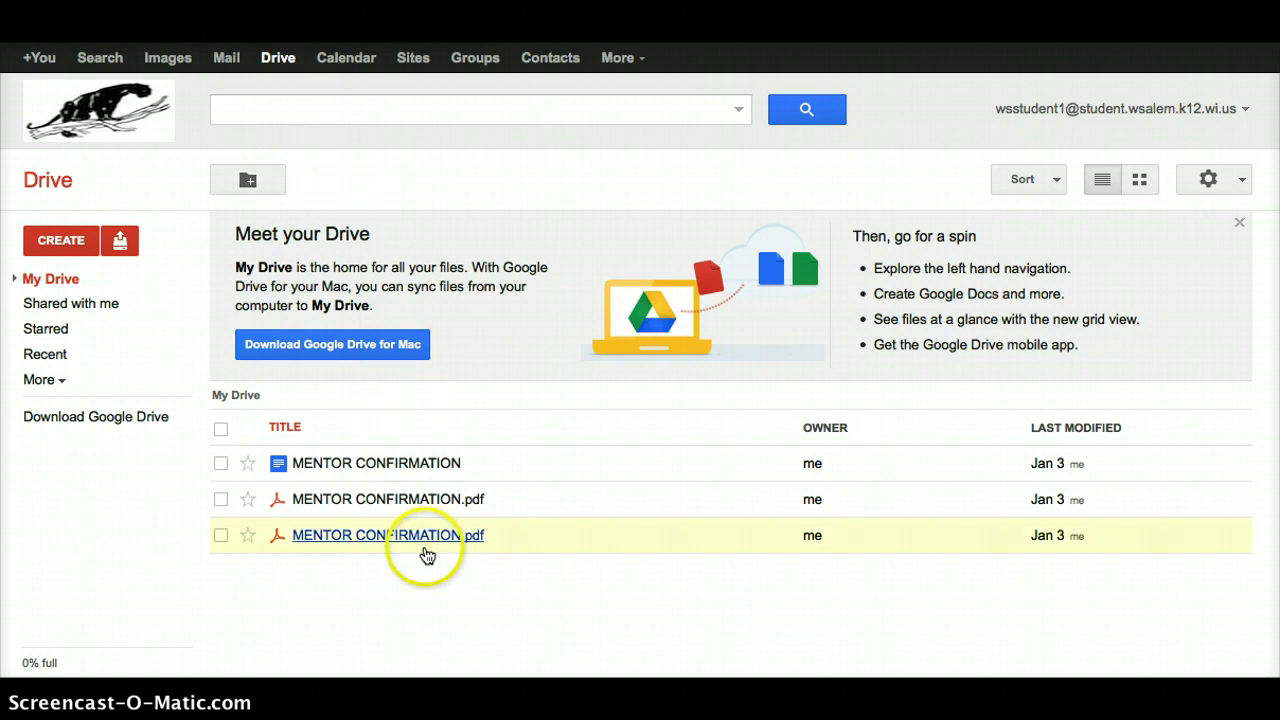
pyautogui.click(392, 480)
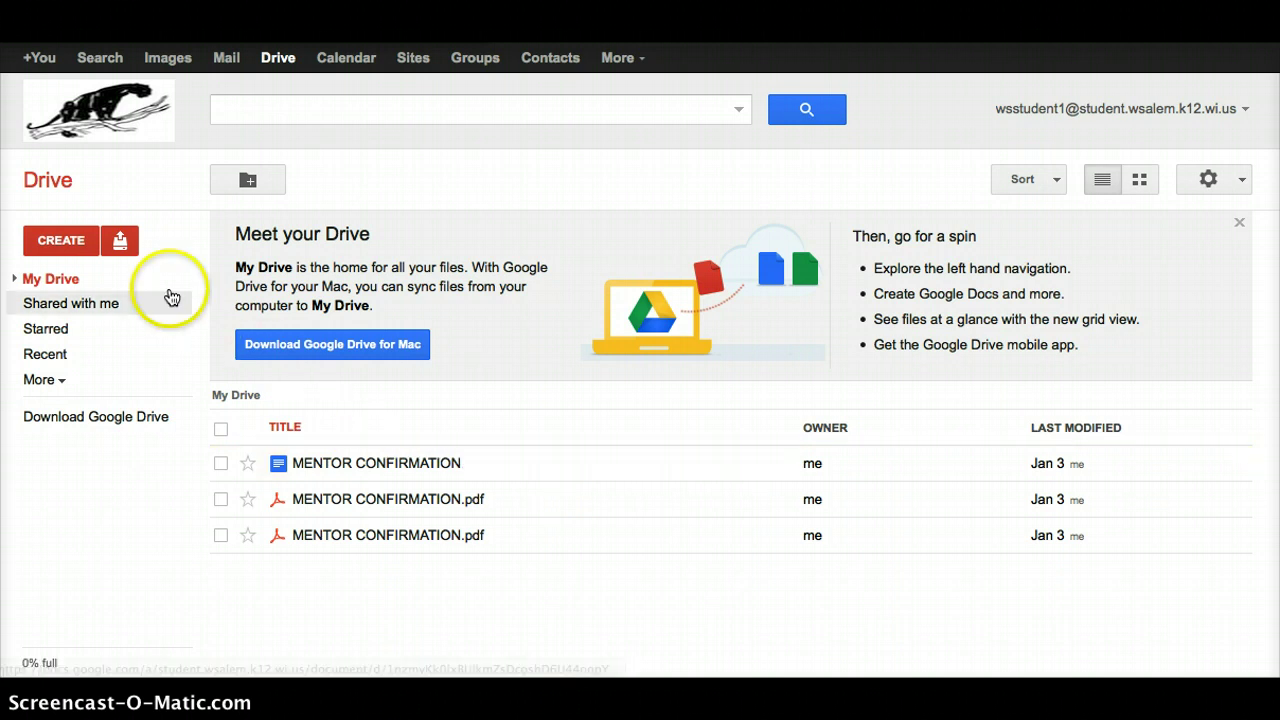
pyautogui.click(122, 245)
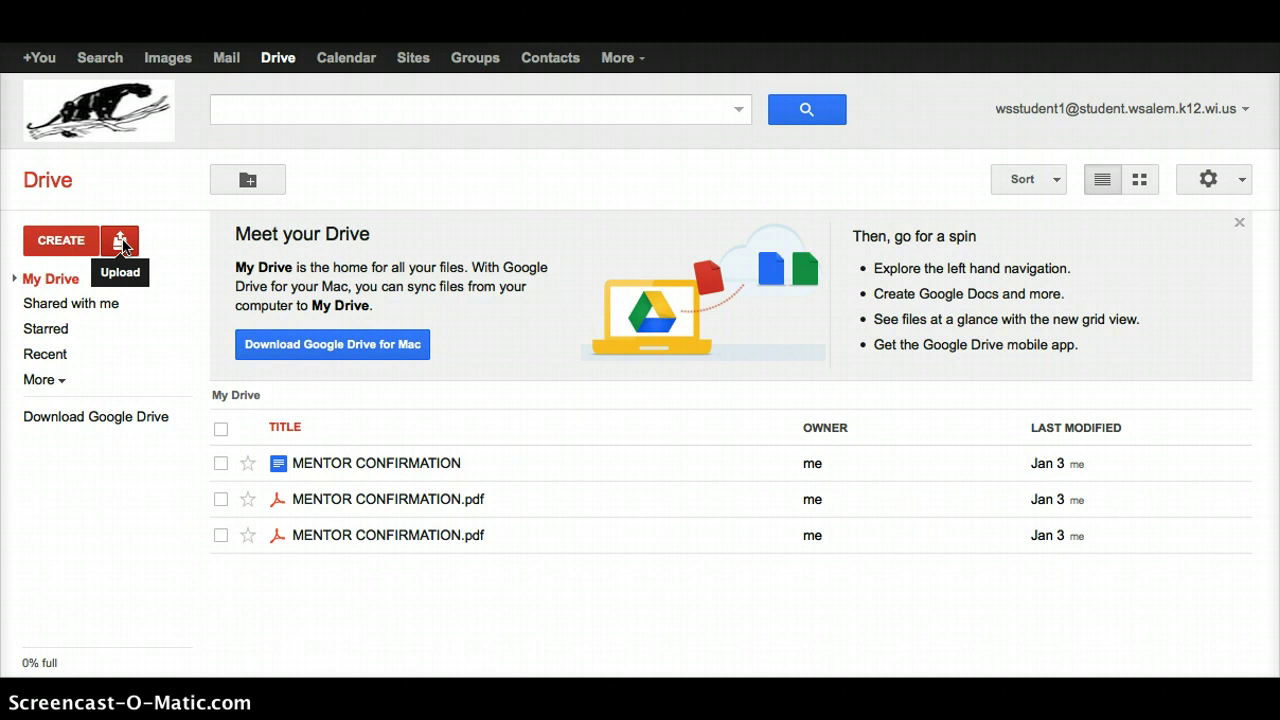
# Step: Pick Editing for SEP.doc from the computer as the file to upload
pyautogui.click(122, 245)
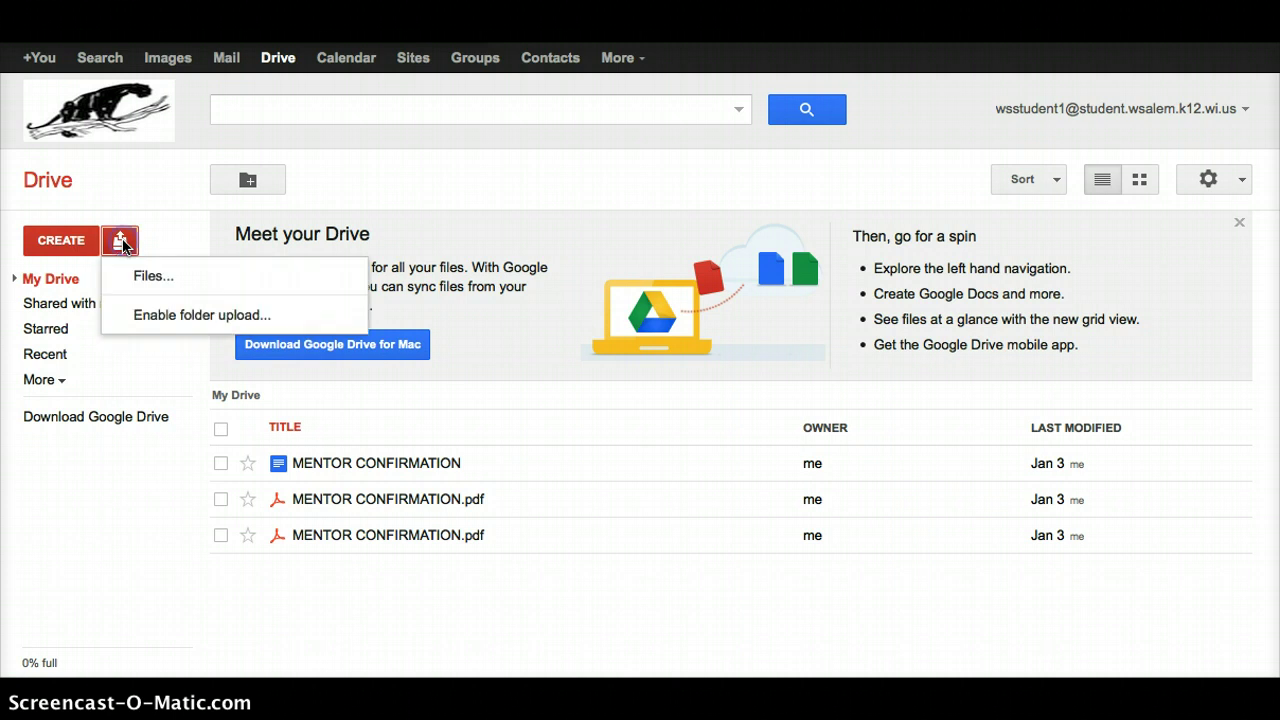
pyautogui.click(148, 274)
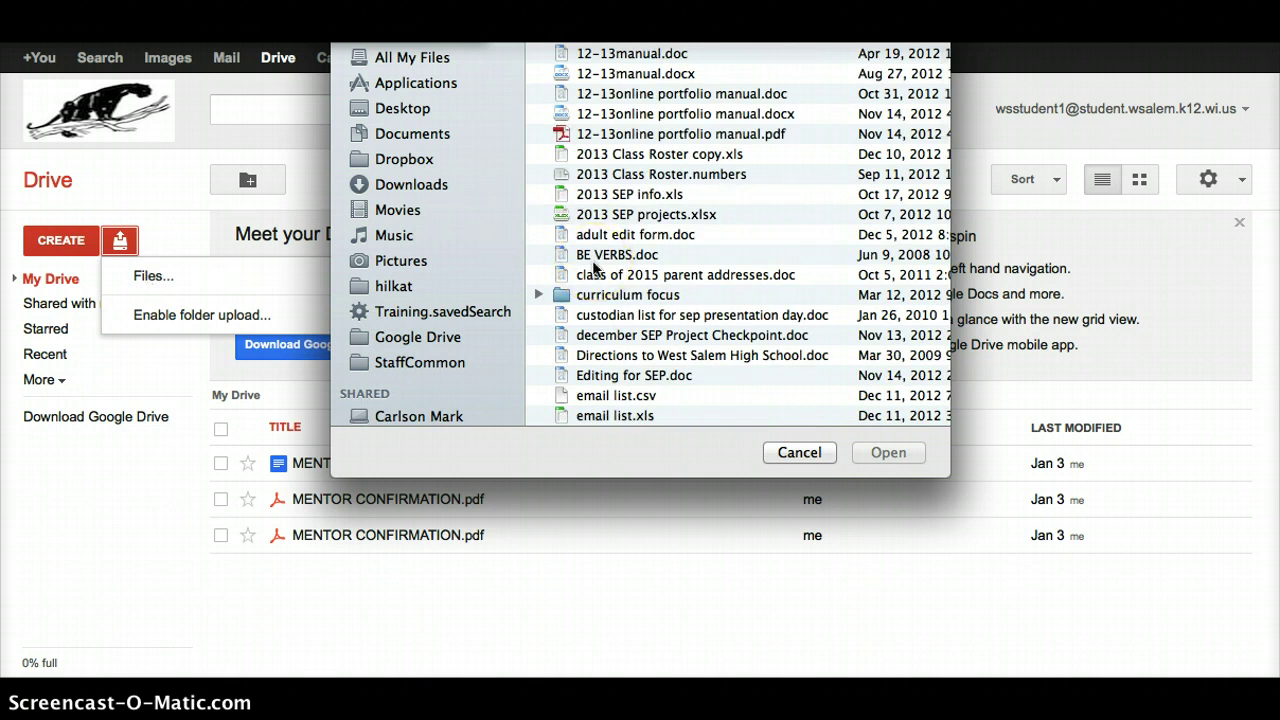
pyautogui.click(633, 376)
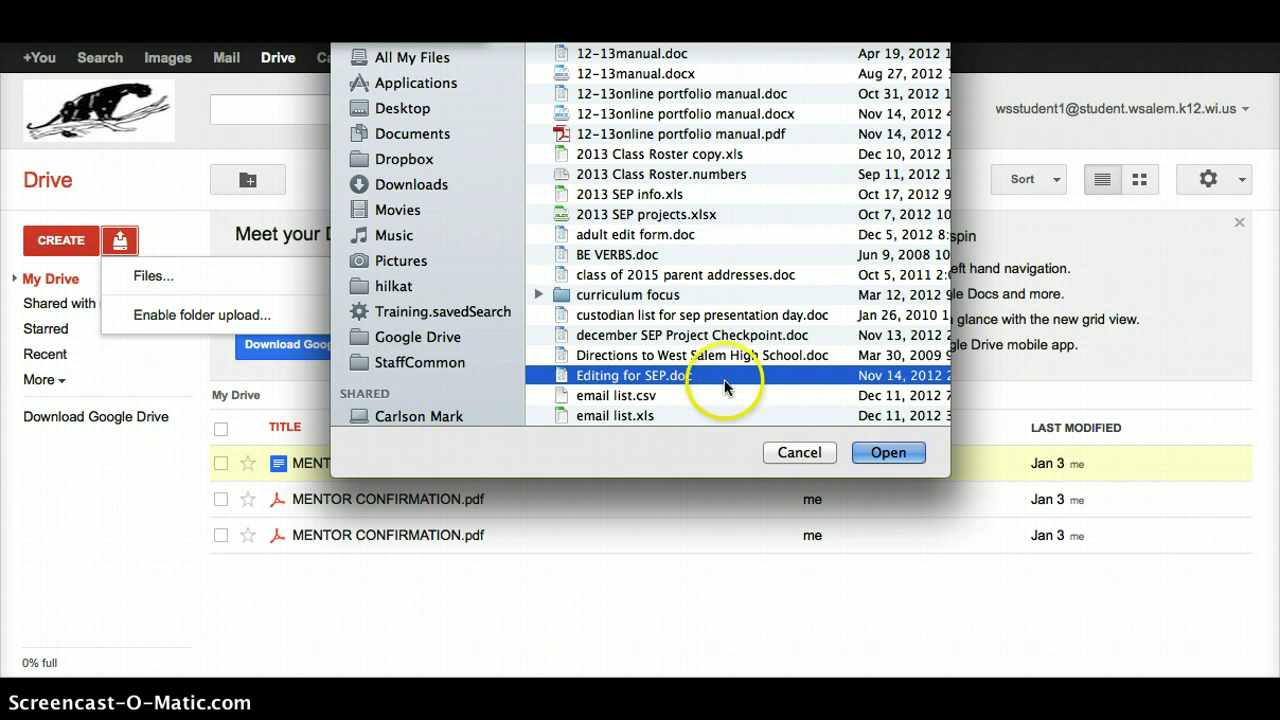
pyautogui.click(866, 453)
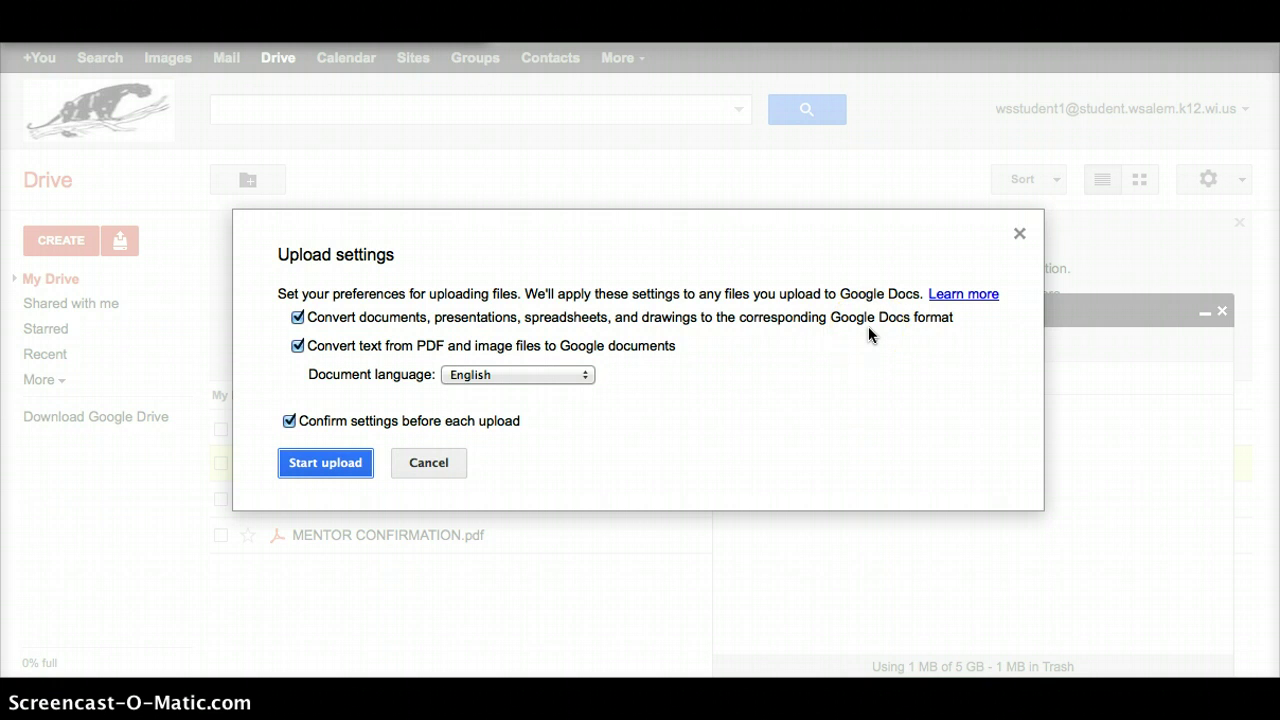
# Step: Upload Editing for SEP.doc with conversion to Google Docs format enabled
pyautogui.click(326, 463)
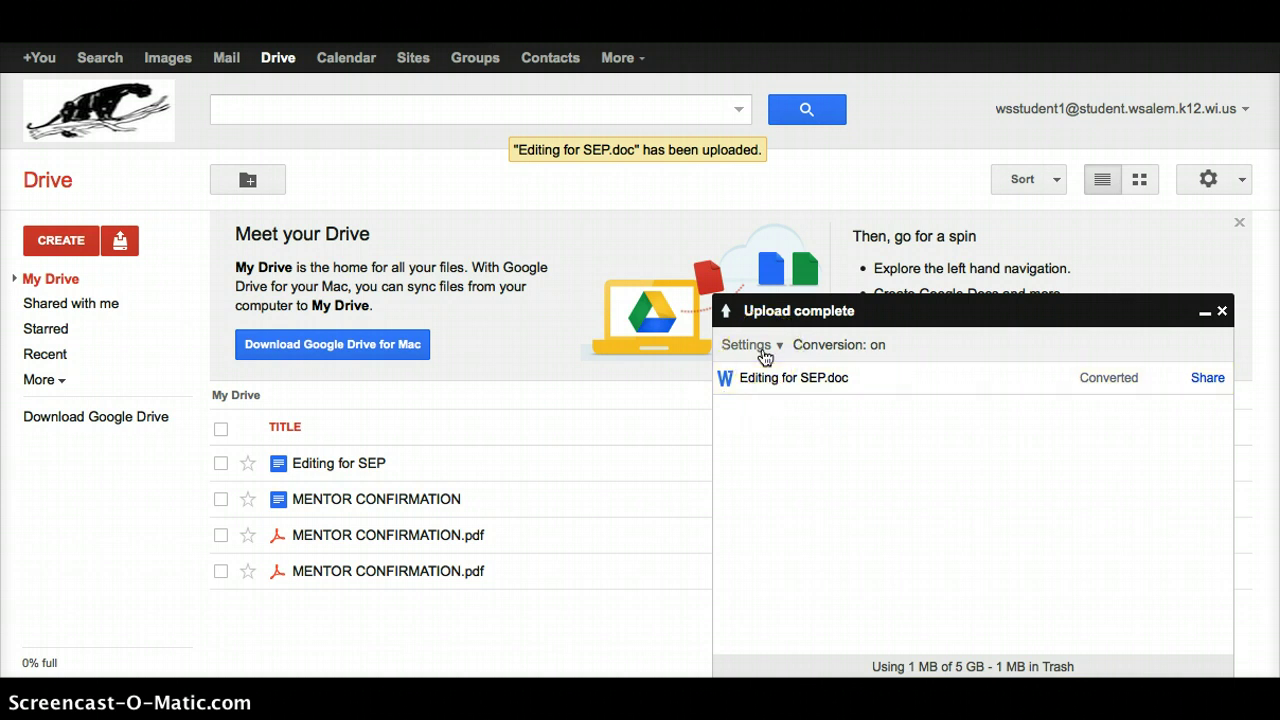
pyautogui.click(765, 350)
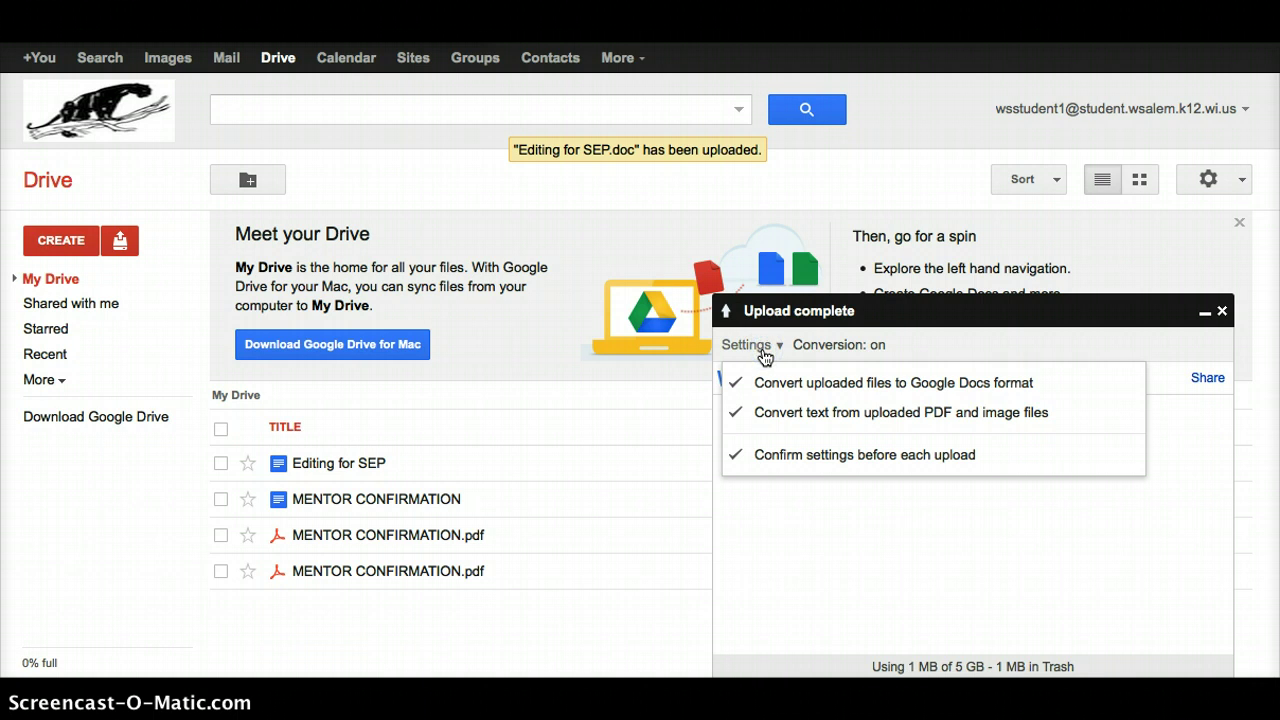
pyautogui.click(775, 388)
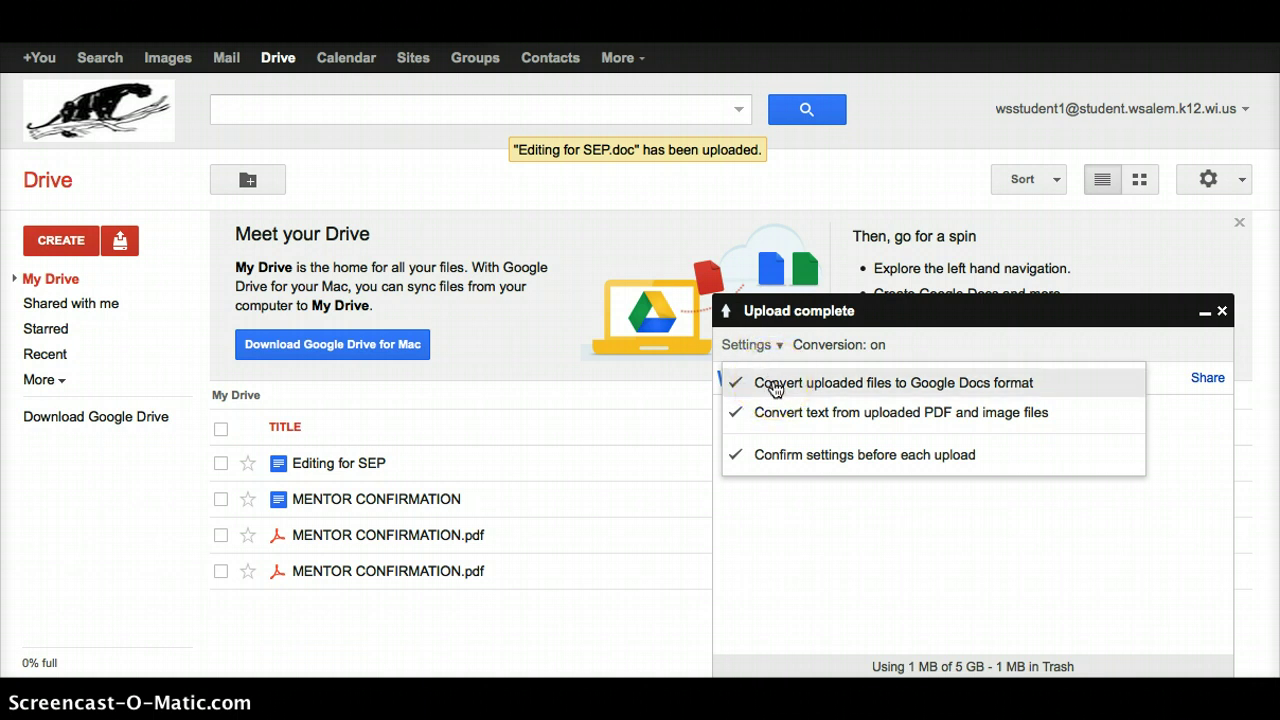
pyautogui.click(773, 392)
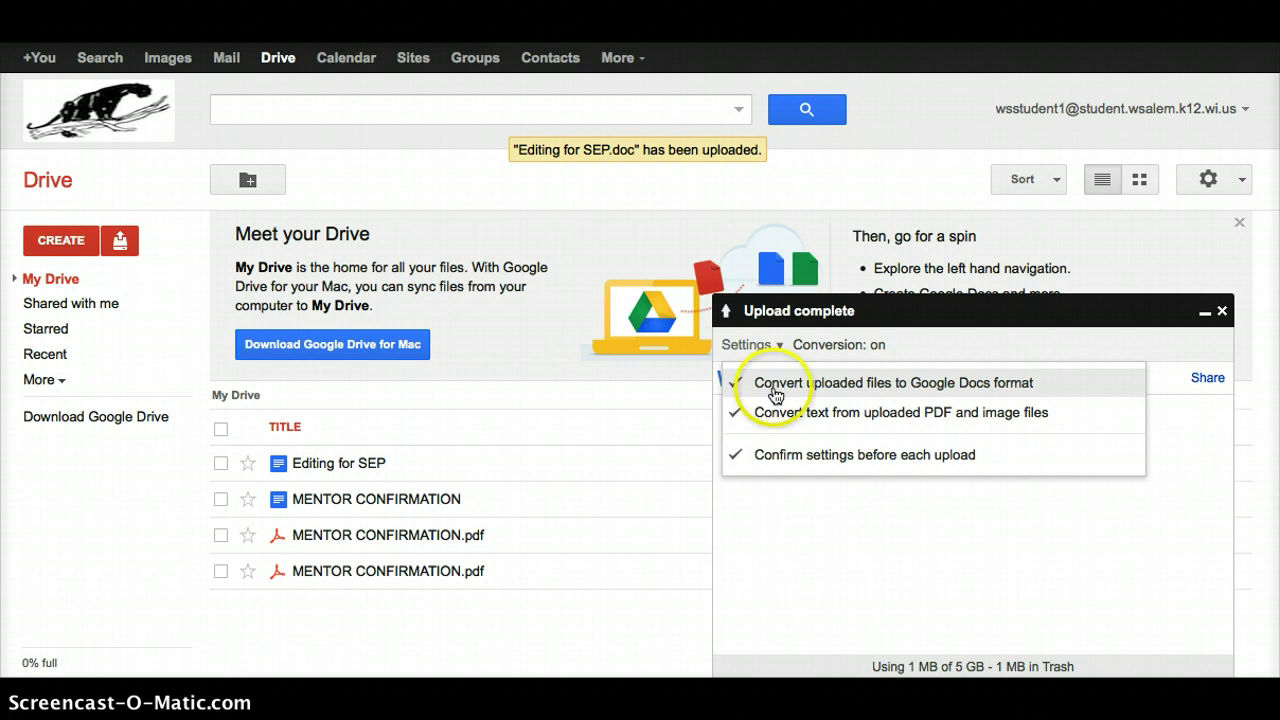
pyautogui.click(771, 462)
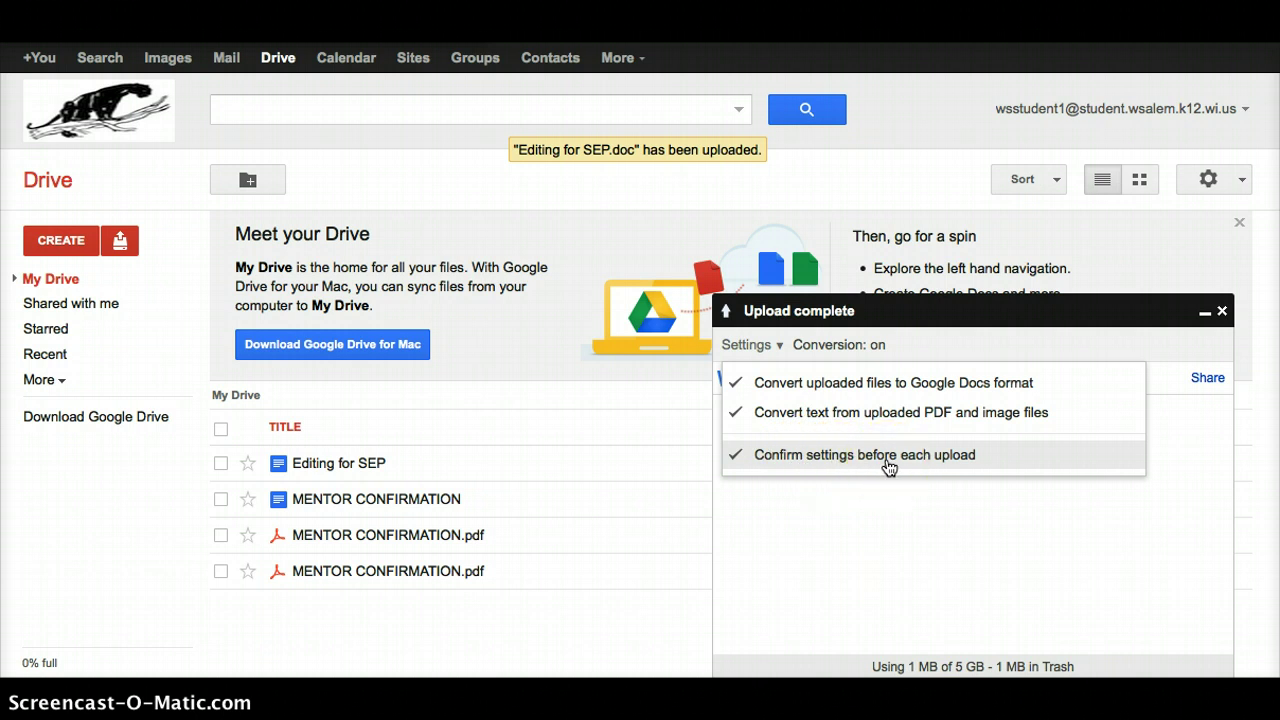
pyautogui.click(886, 512)
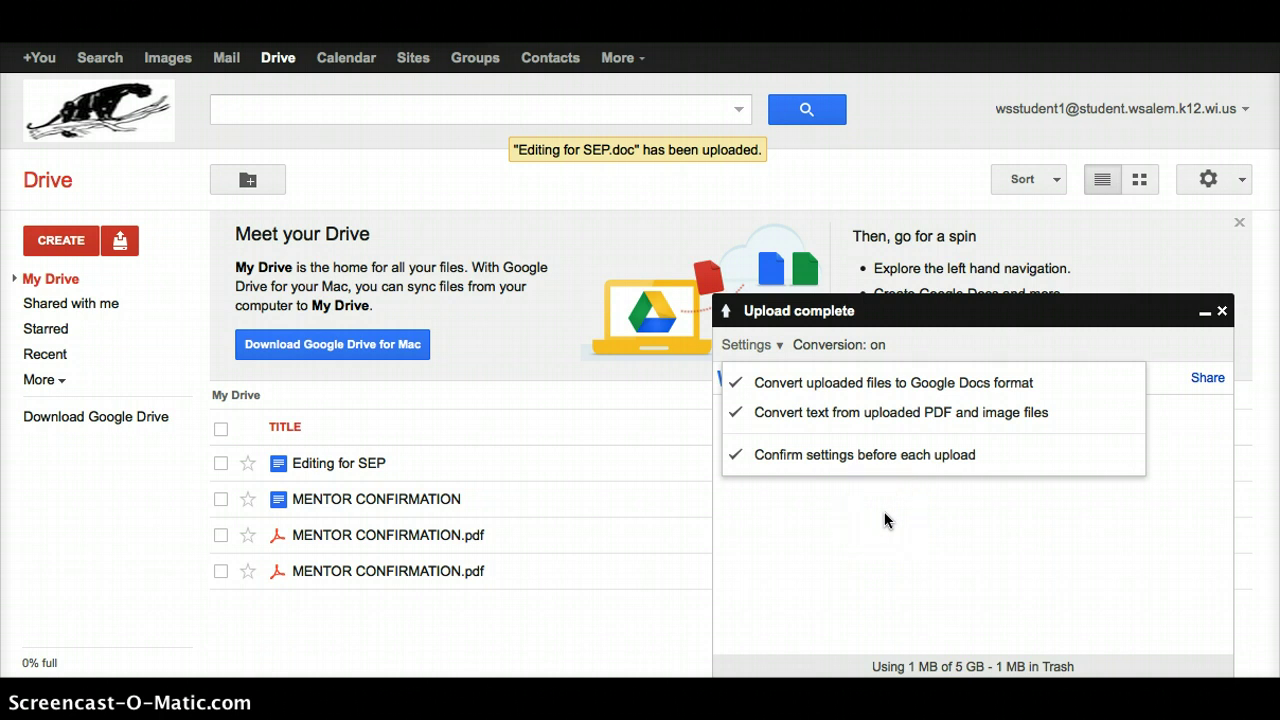
pyautogui.click(885, 517)
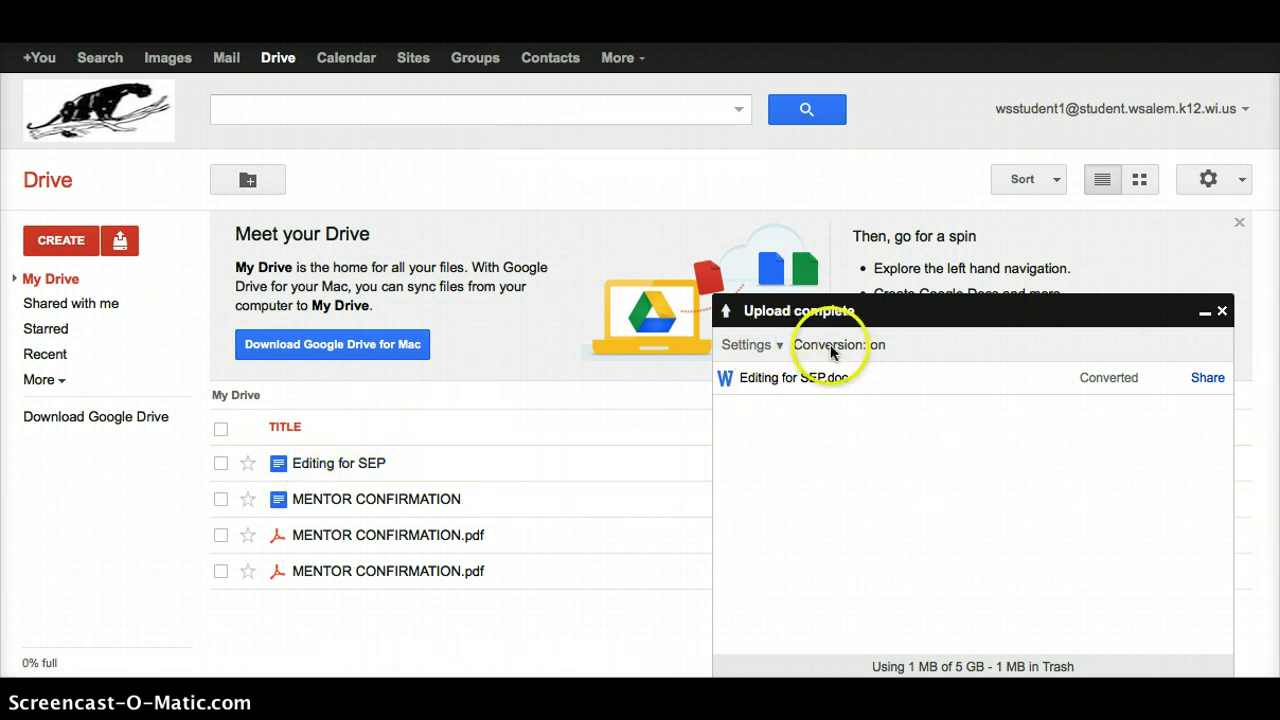
pyautogui.click(767, 347)
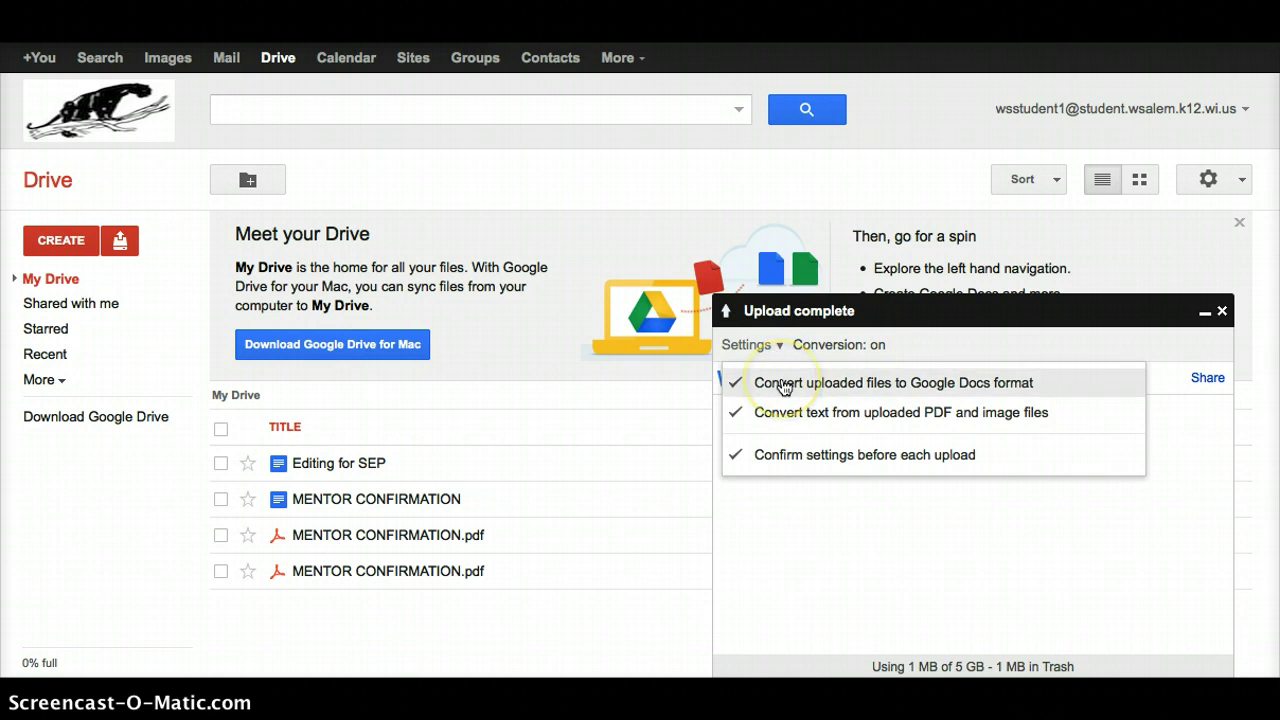
pyautogui.click(813, 516)
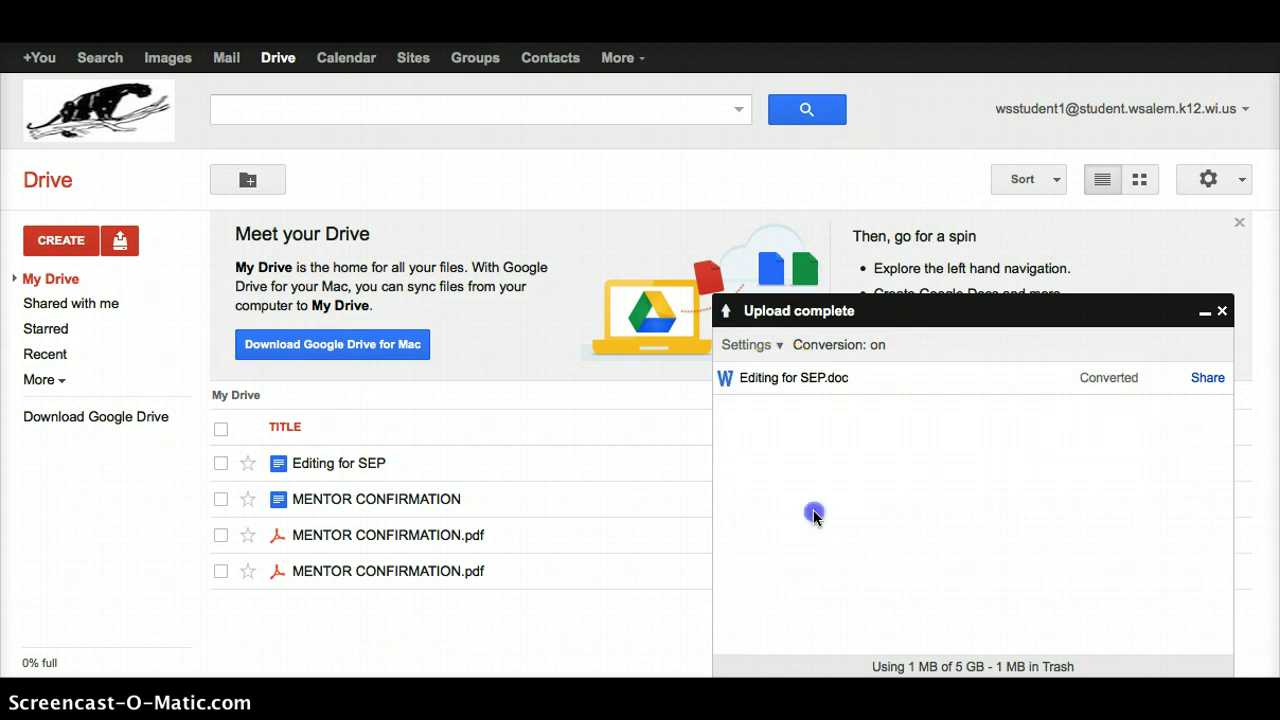
# Step: Dismiss the Upload complete panel, then tick and untick the MENTOR CONFIRMATION file
pyautogui.click(1223, 312)
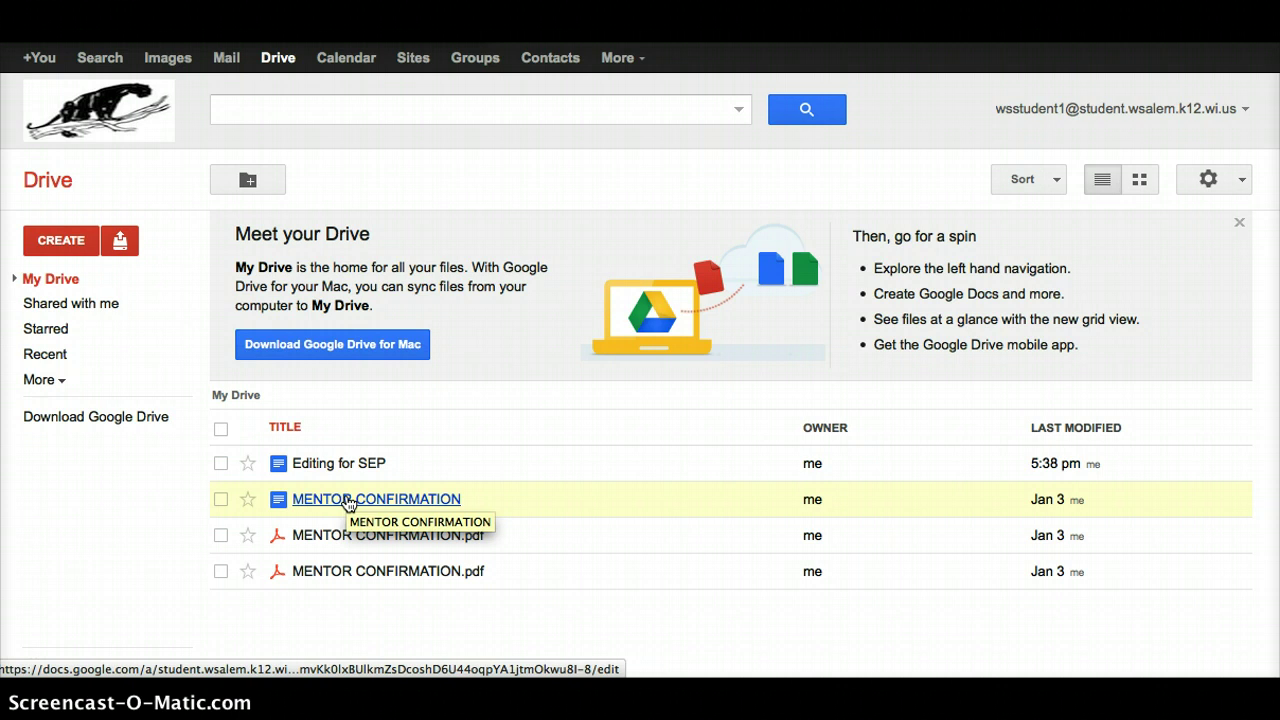
pyautogui.click(221, 500)
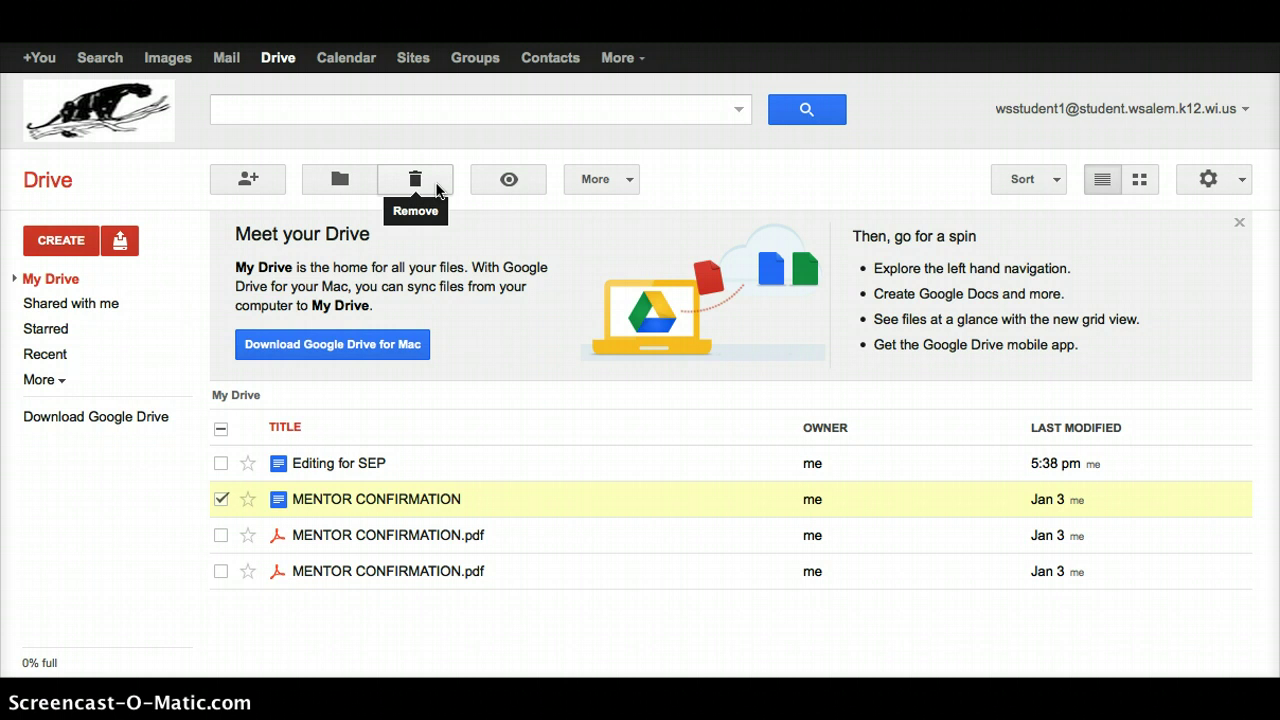
pyautogui.click(221, 500)
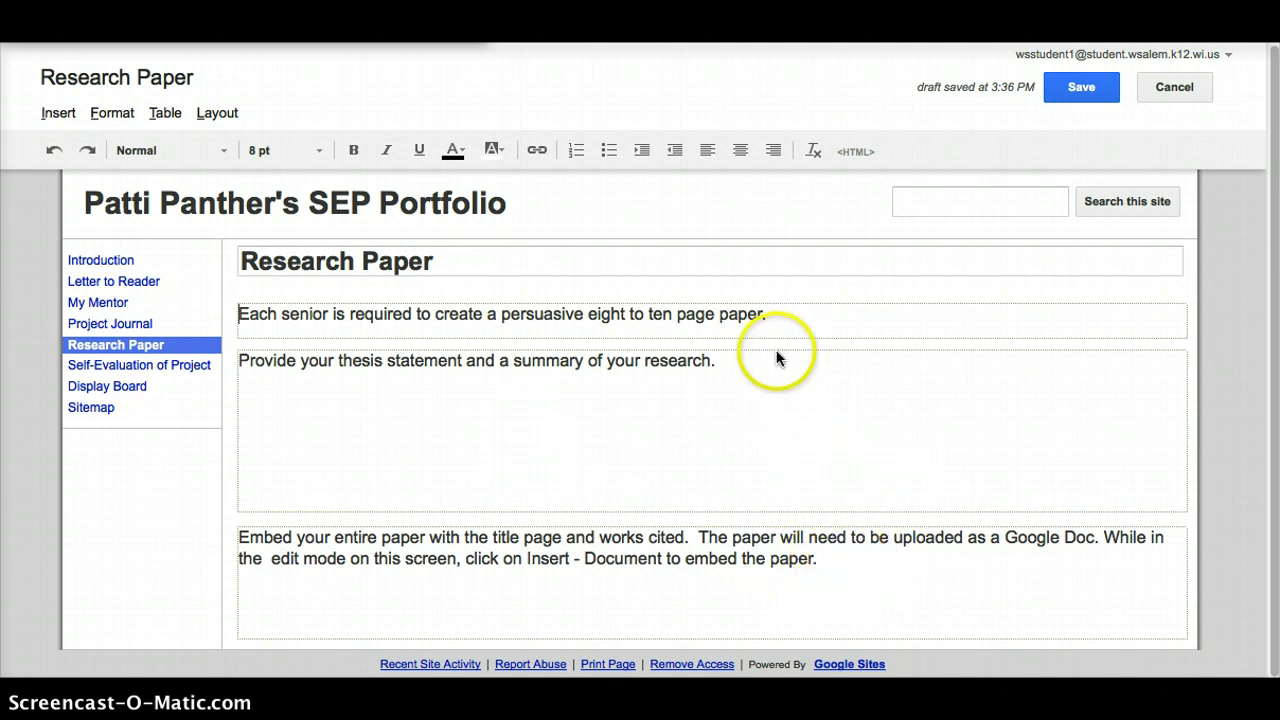
# Step: Delete the embed-instructions paragraph from the Research Paper page and open the Insert menu
pyautogui.click(820, 557)
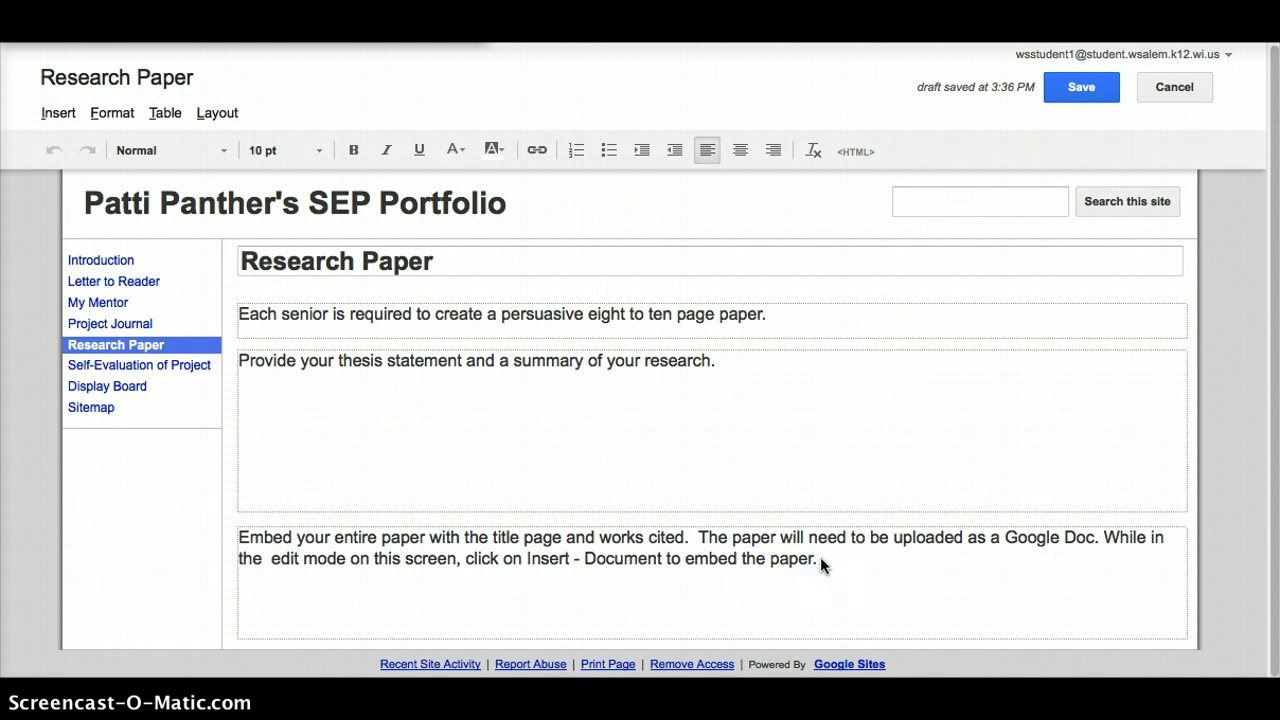
pyautogui.moveTo(820, 557); pyautogui.dragTo(234, 541)
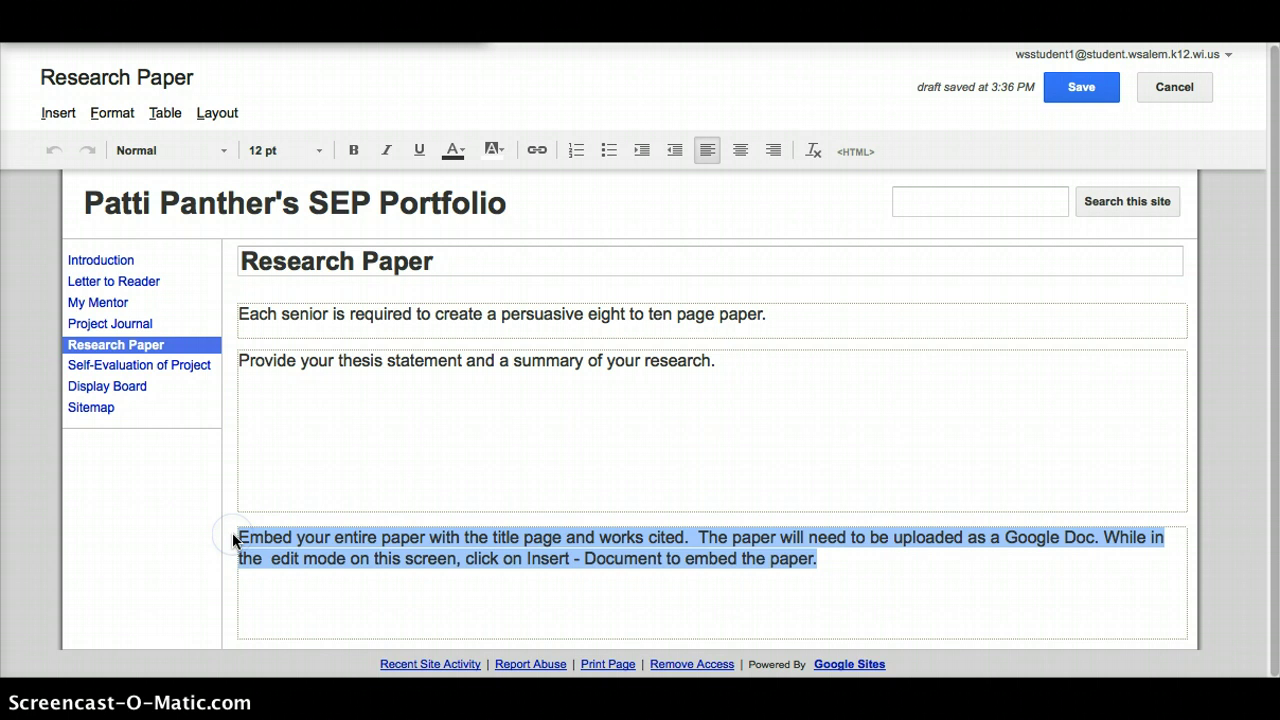
pyautogui.press('BackSpace')
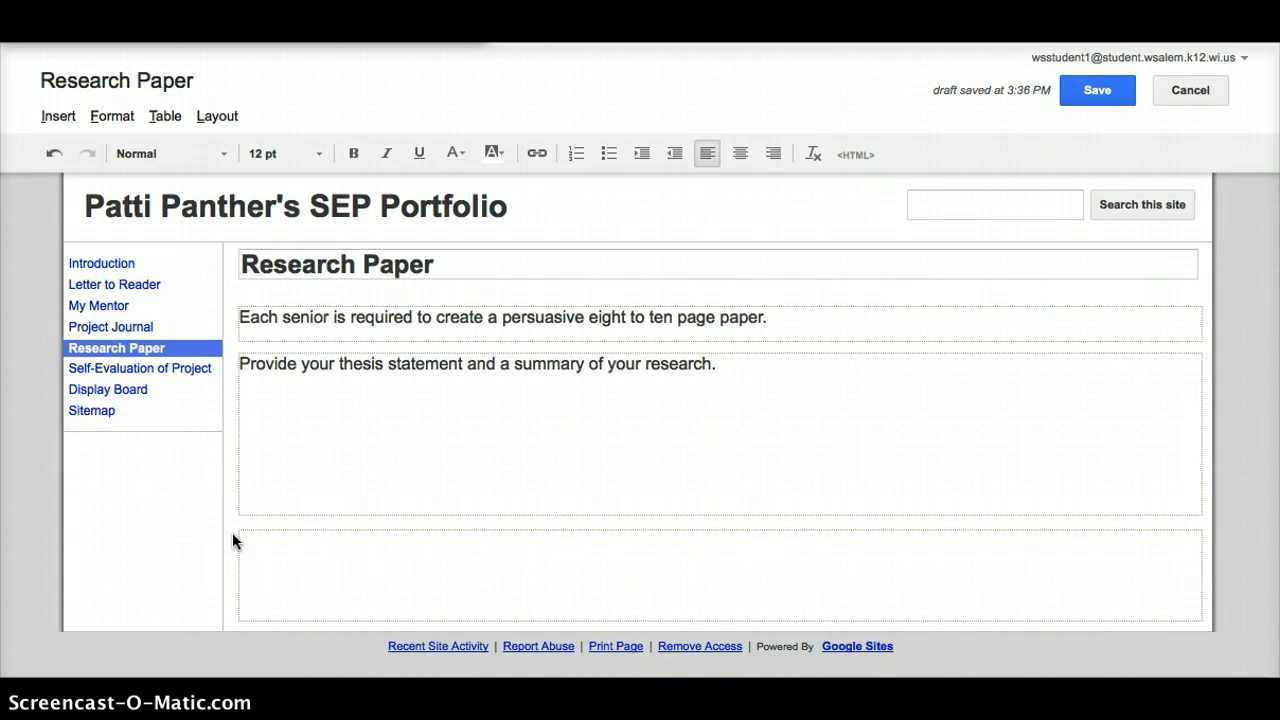
pyautogui.click(58, 116)
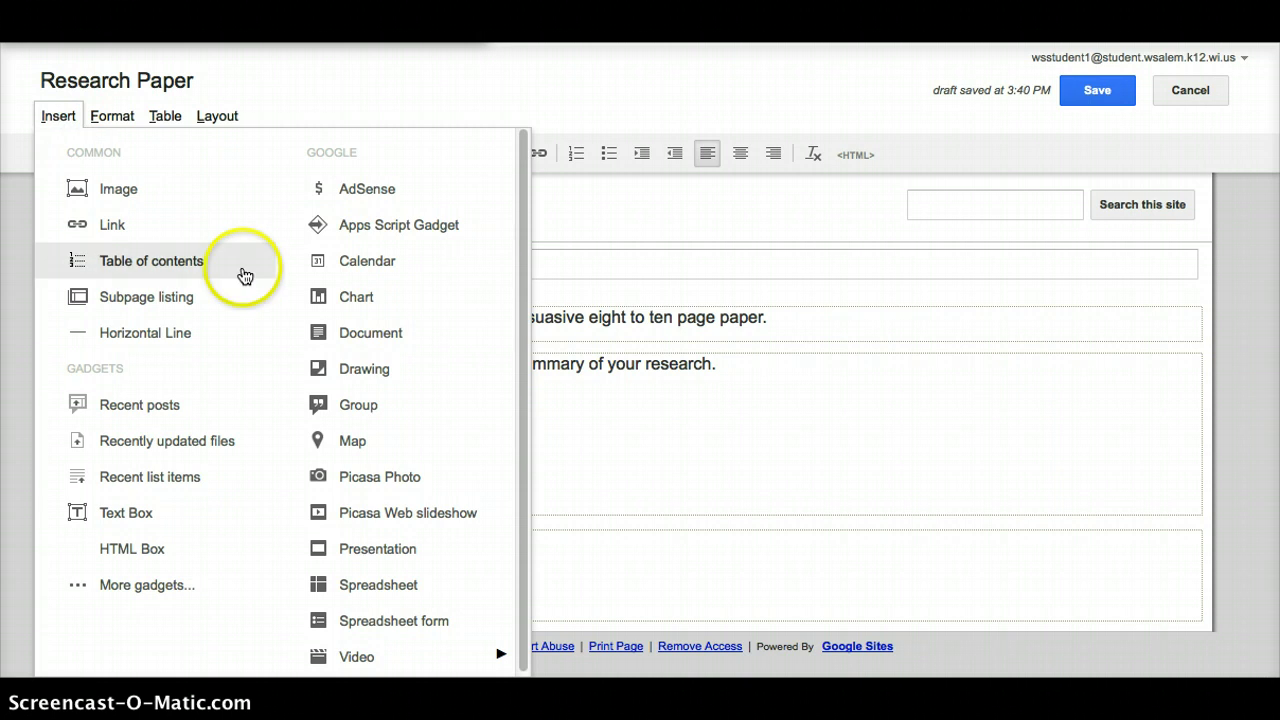
# Step: Insert a Google Document and tick Editing for SEP as the one to embed
pyautogui.click(368, 343)
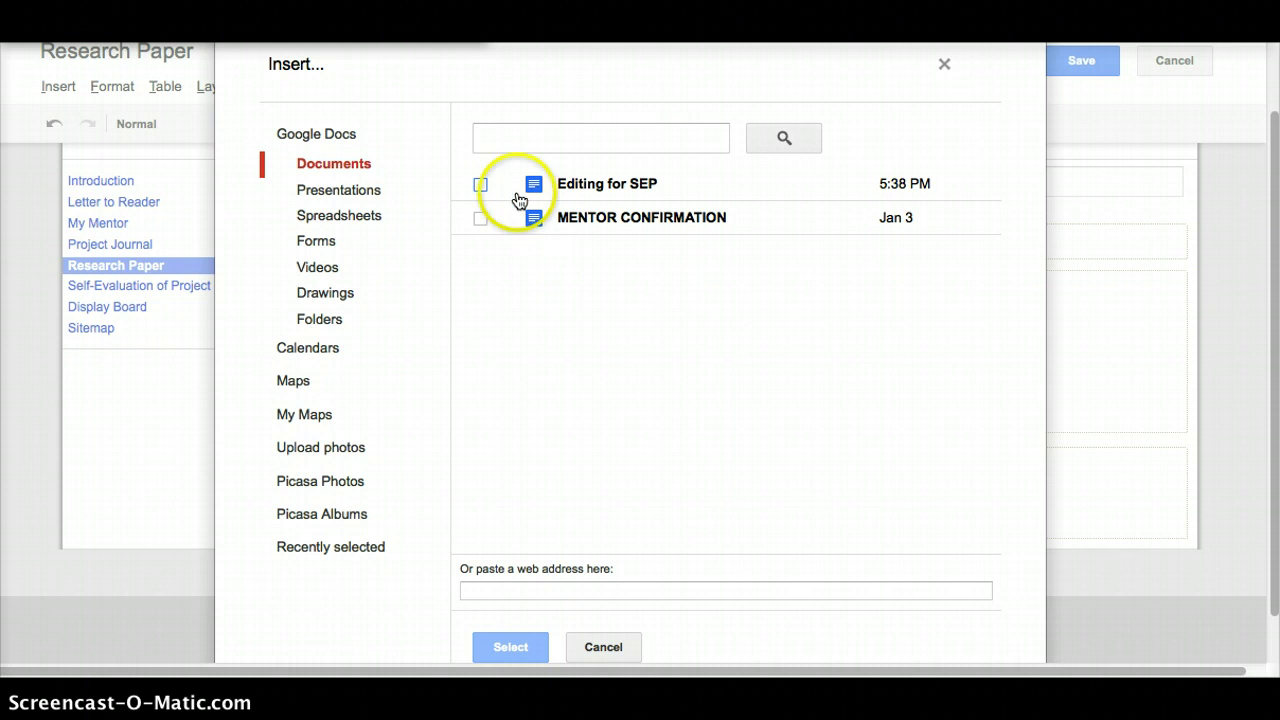
pyautogui.click(479, 187)
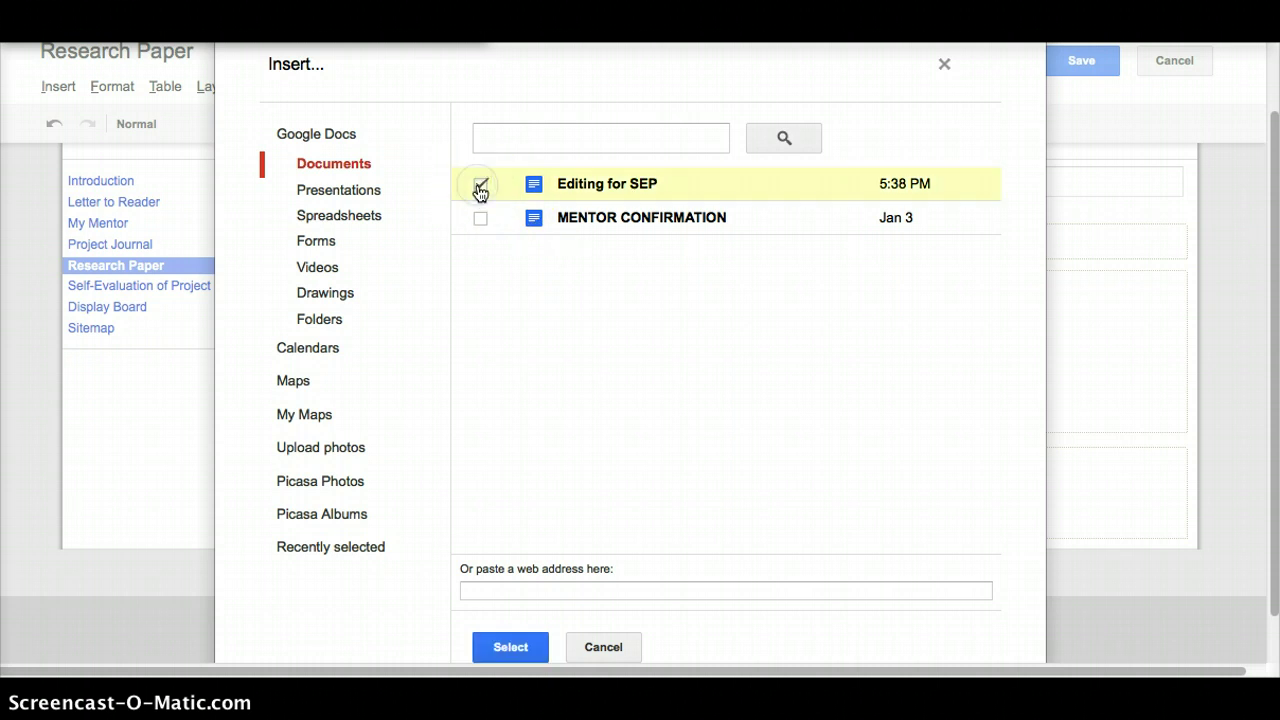
# Step: Confirm Editing for SEP, showing embed options with border, title and 600-pixel height
pyautogui.click(510, 648)
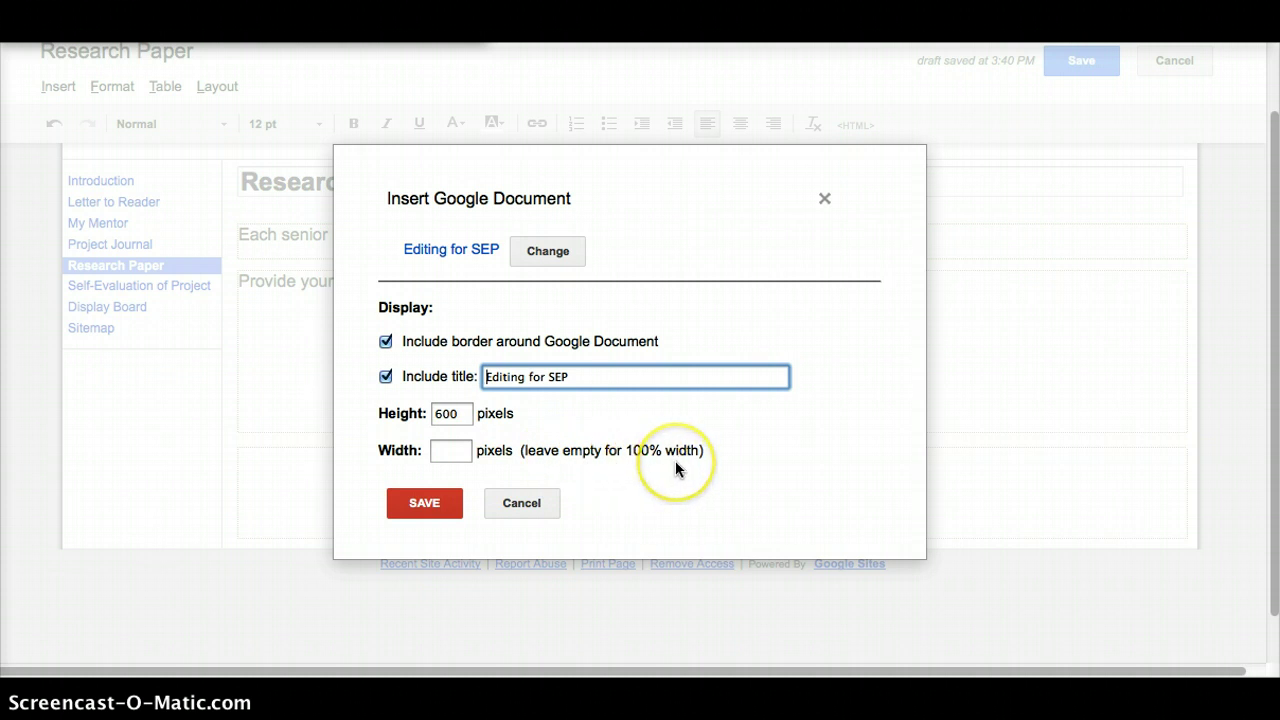
# Step: Insert the Editing for SEP embed, save the Research Paper page, and review its contents
pyautogui.click(440, 505)
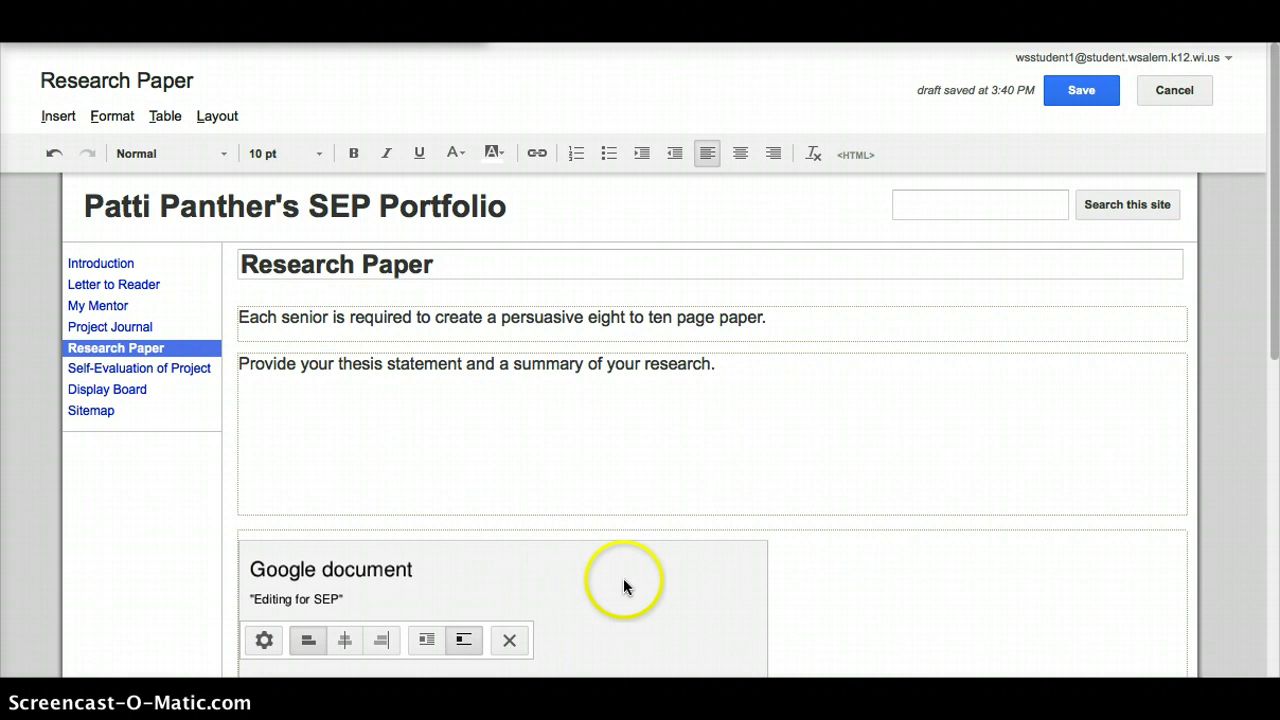
pyautogui.scroll(-5, 623, 585)
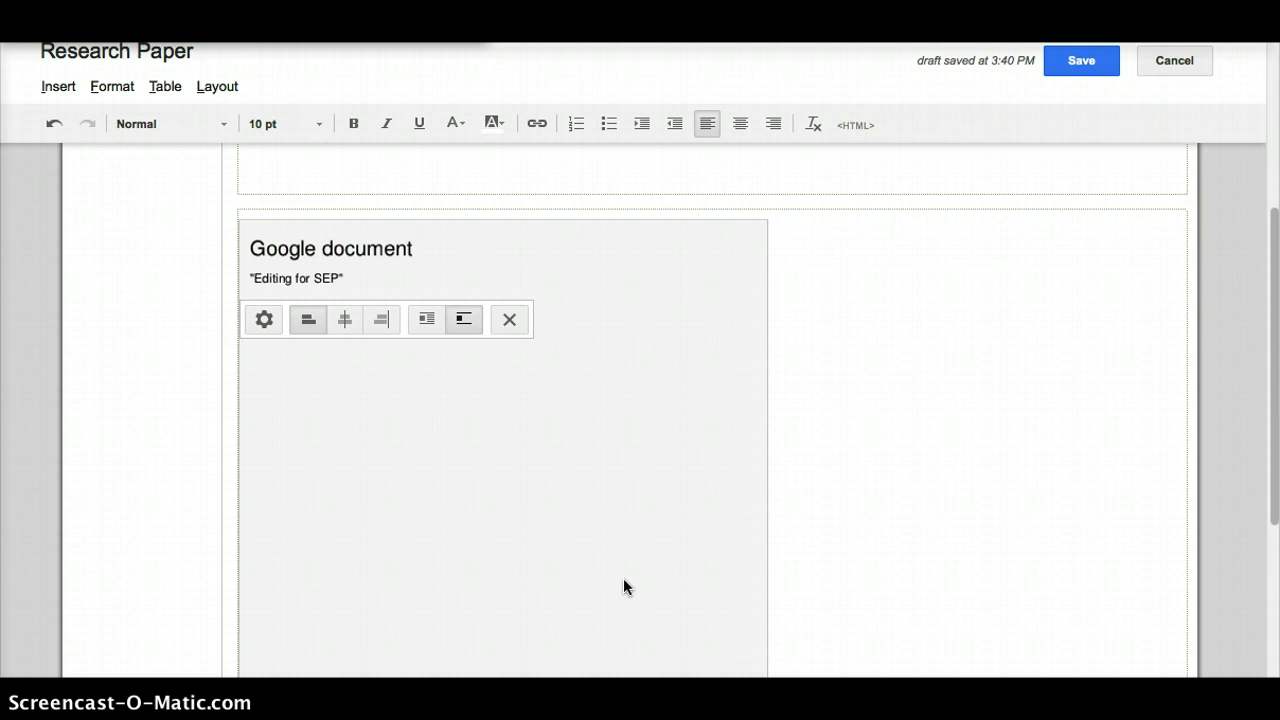
pyautogui.scroll(2, 623, 586)
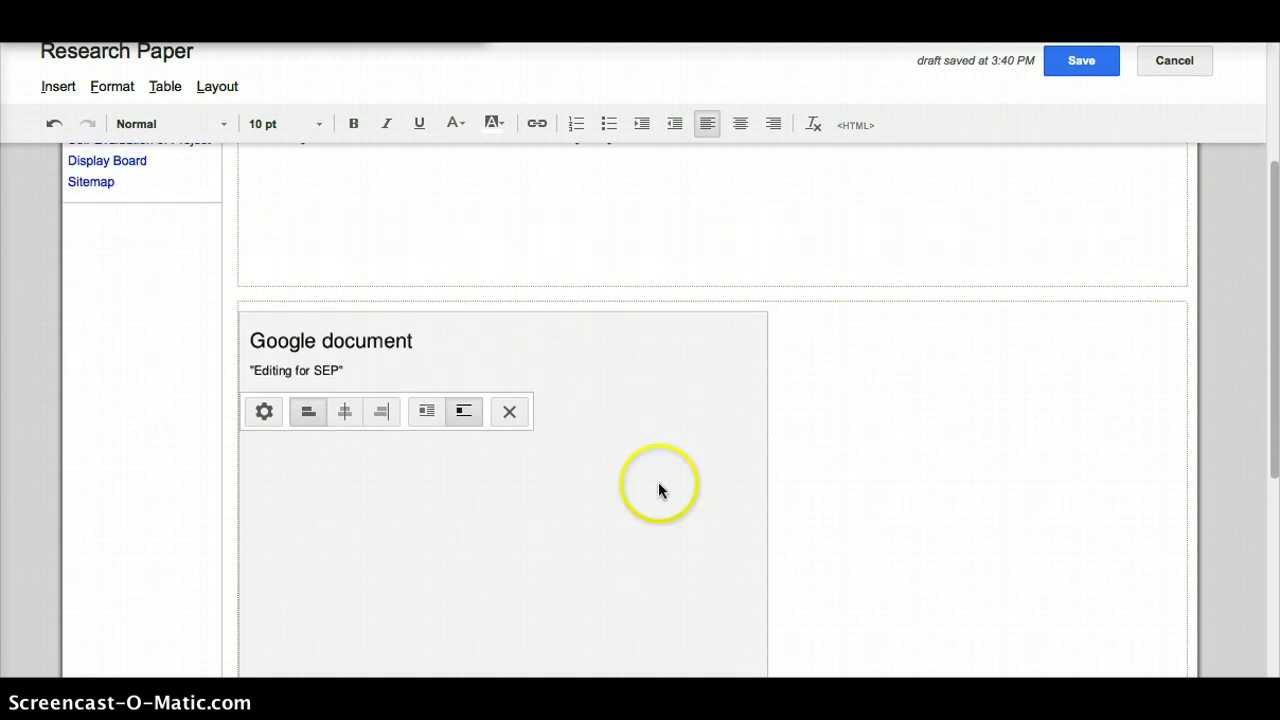
pyautogui.click(1070, 62)
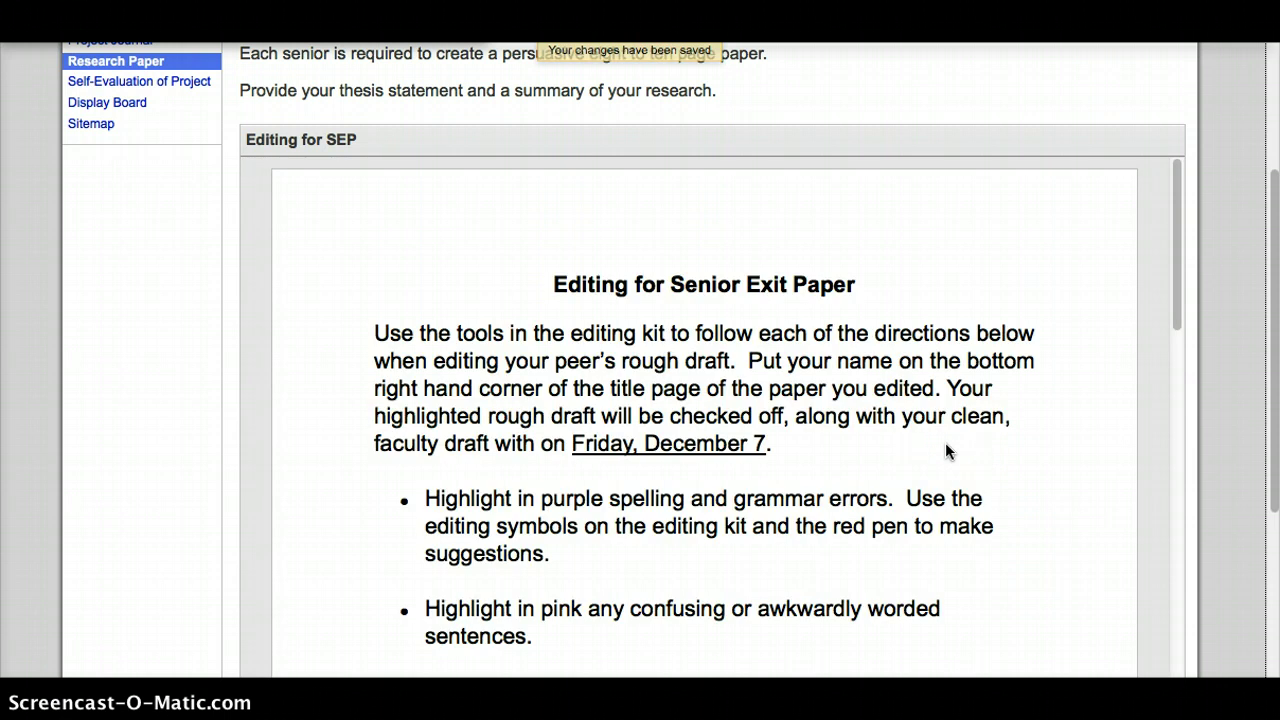
pyautogui.scroll(-15, 946, 445)
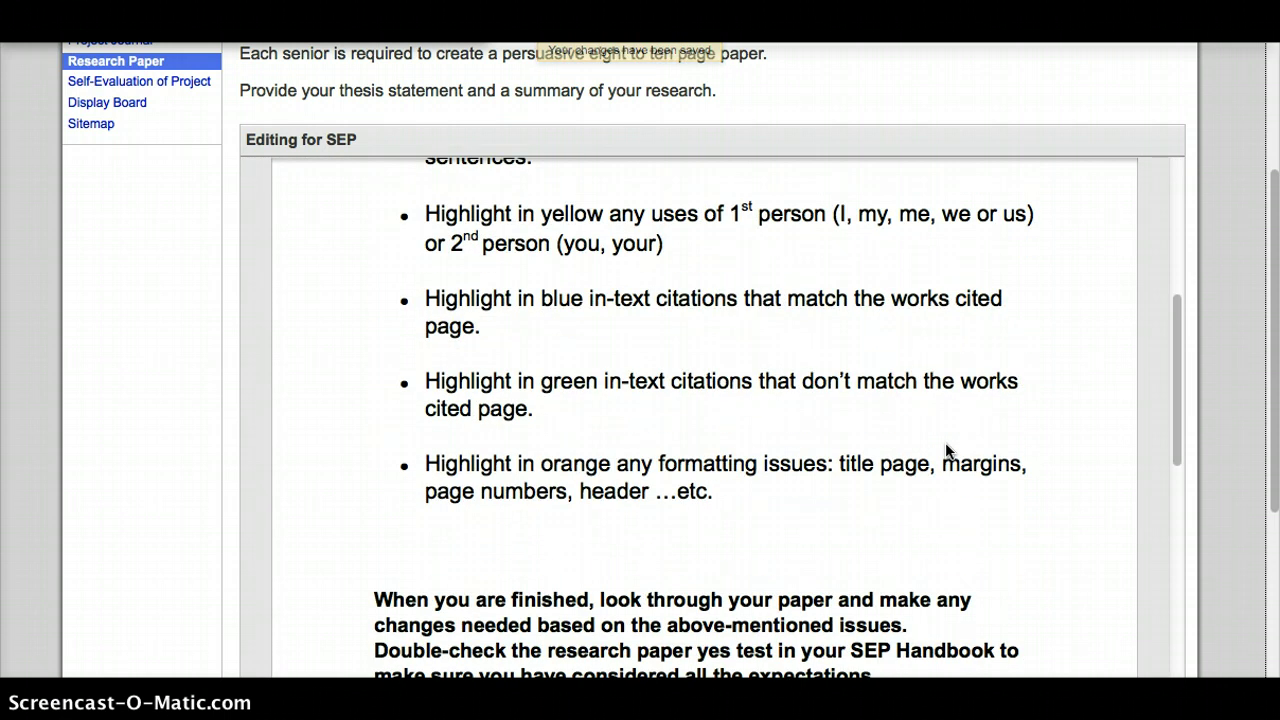
pyautogui.scroll(-3, 945, 452)
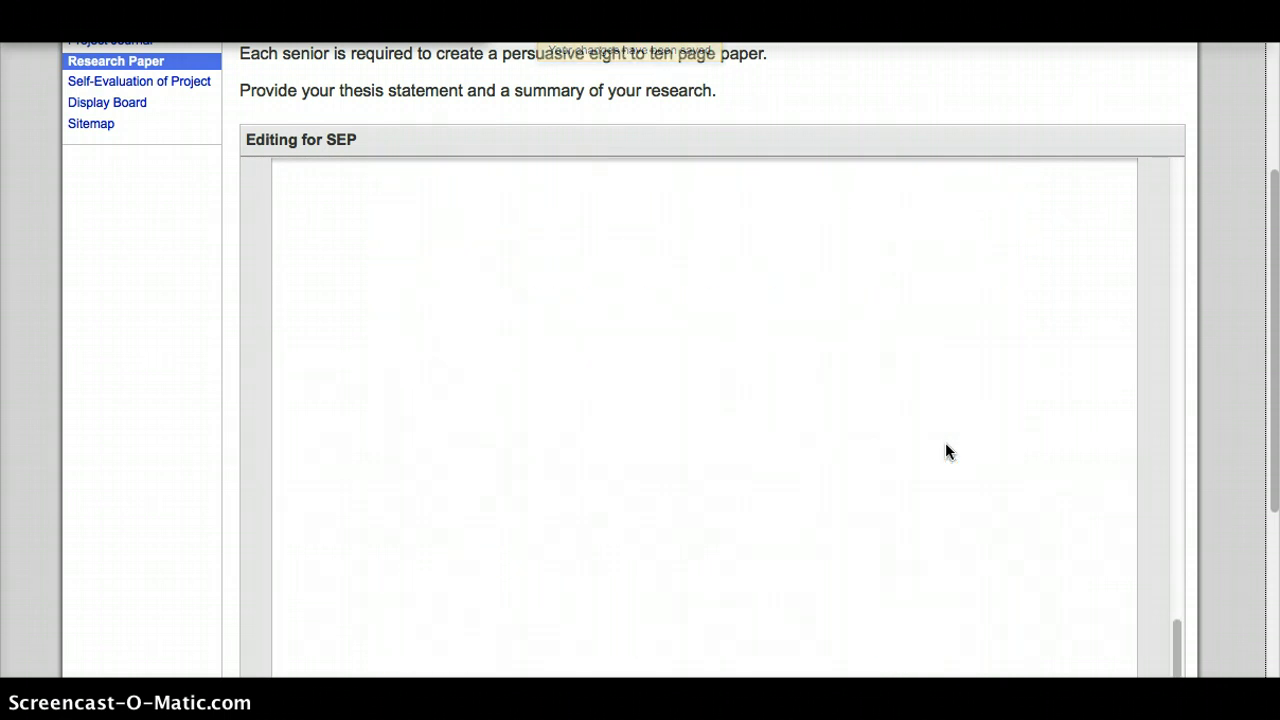
pyautogui.scroll(20, 945, 452)
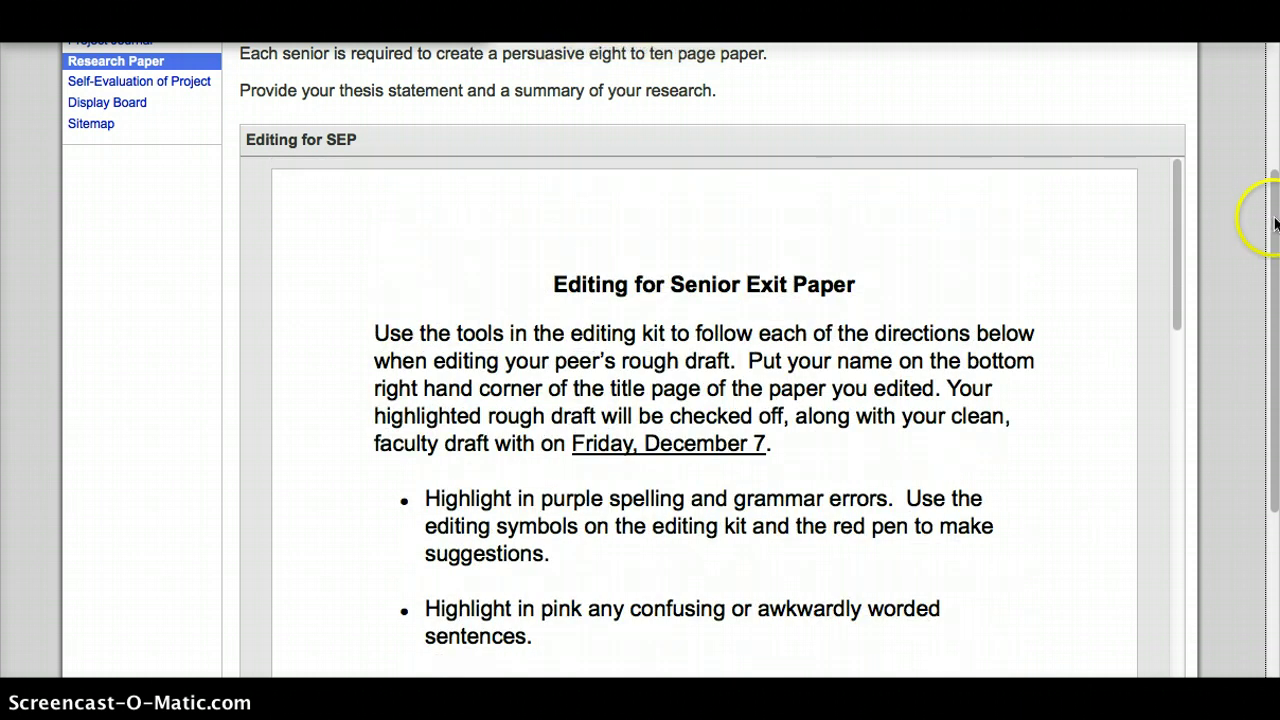
# Step: Put the Research Paper page in edit mode and check the embedded document's properties without changing them
pyautogui.moveTo(1271, 214); pyautogui.dragTo(1268, 96)
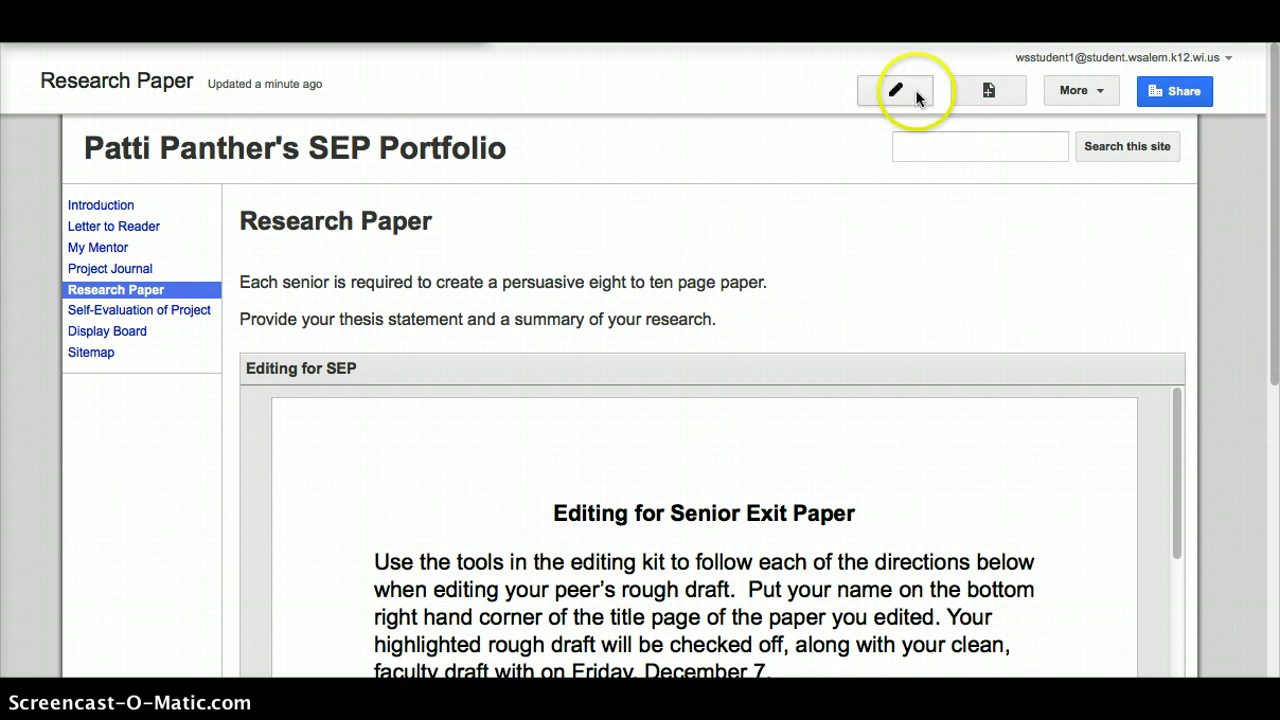
pyautogui.click(902, 91)
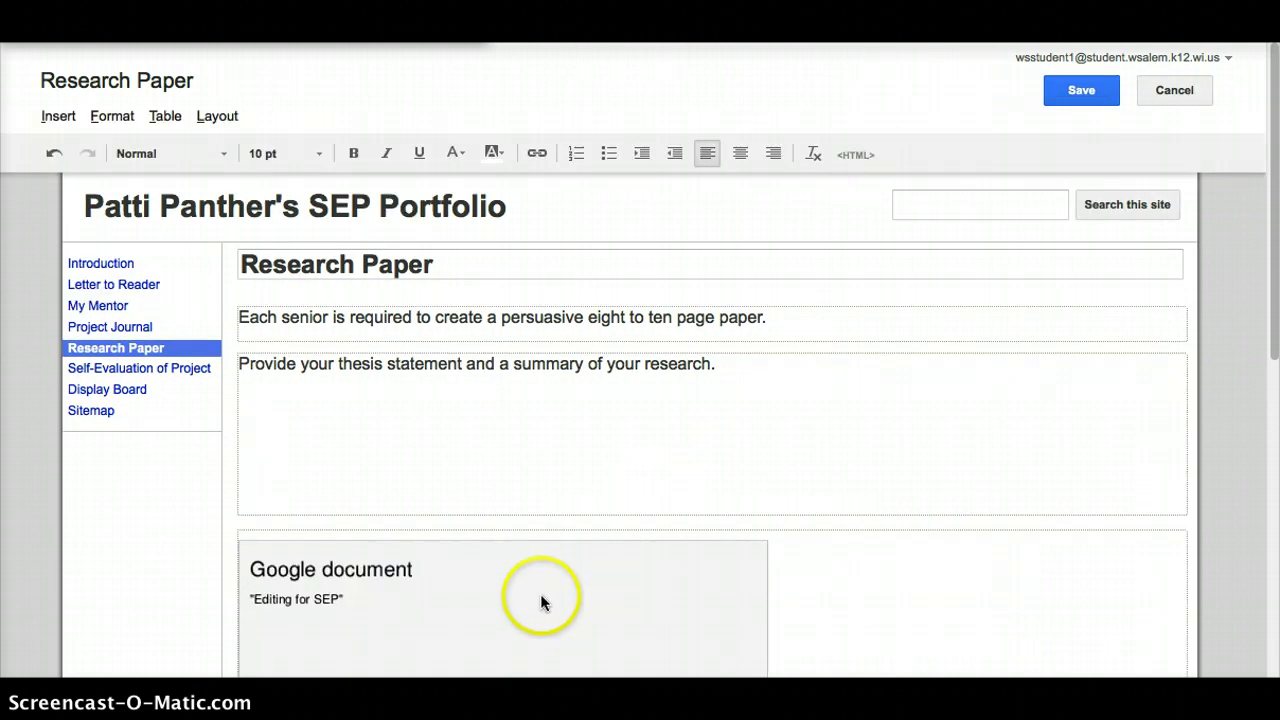
pyautogui.click(542, 600)
pyautogui.scroll(-5, 540, 593)
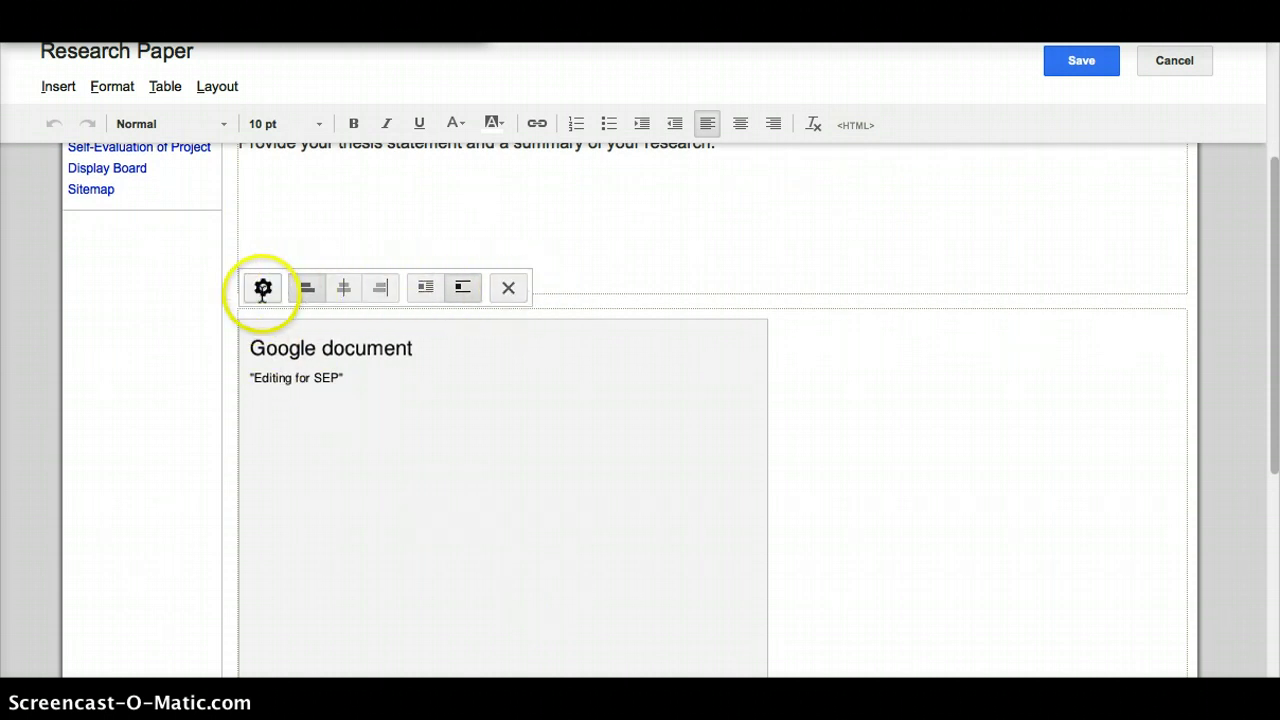
pyautogui.click(263, 290)
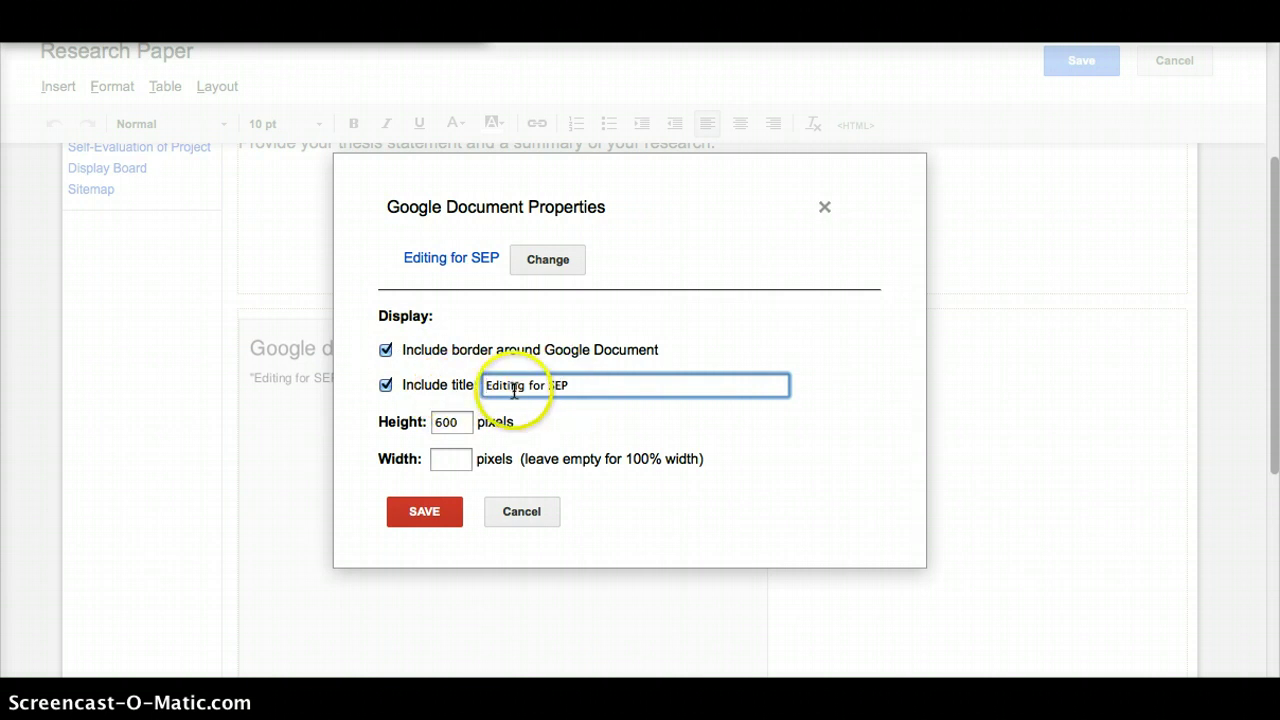
pyautogui.click(514, 512)
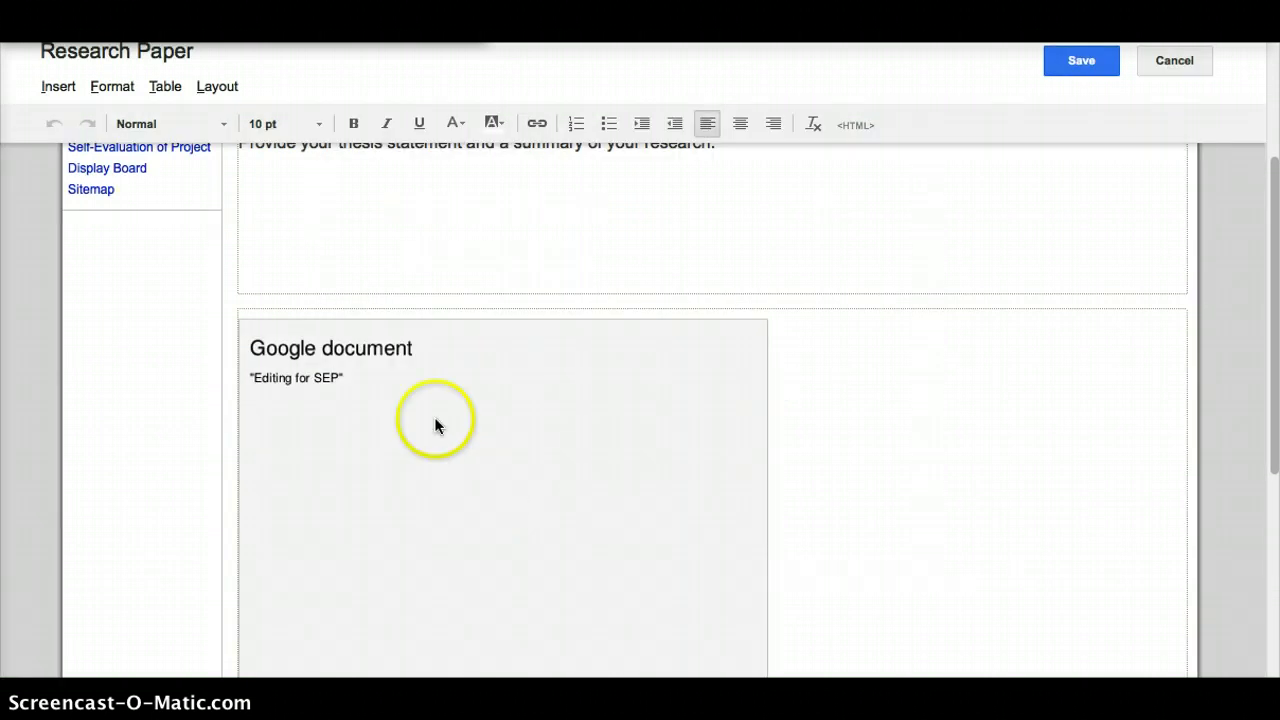
# Step: Try right alignment and text wrapping on the embedded document, then set wrapping back off
pyautogui.click(358, 404)
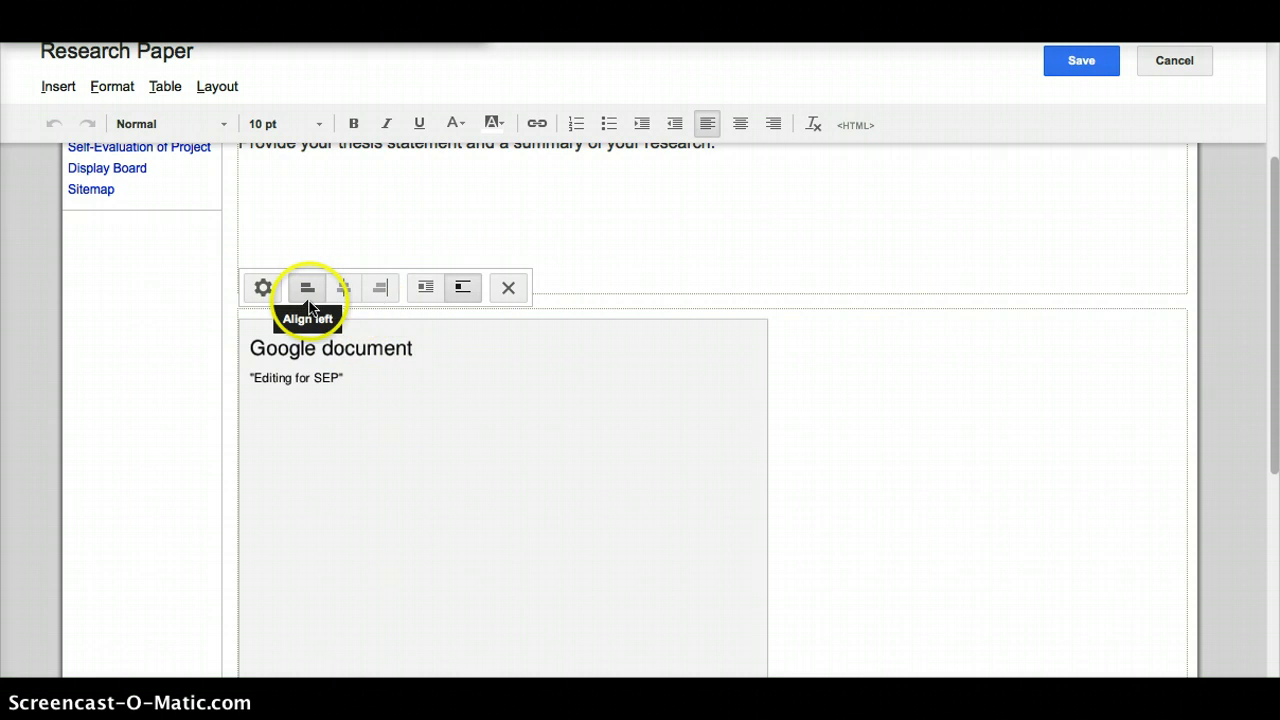
pyautogui.click(379, 293)
pyautogui.click(424, 292)
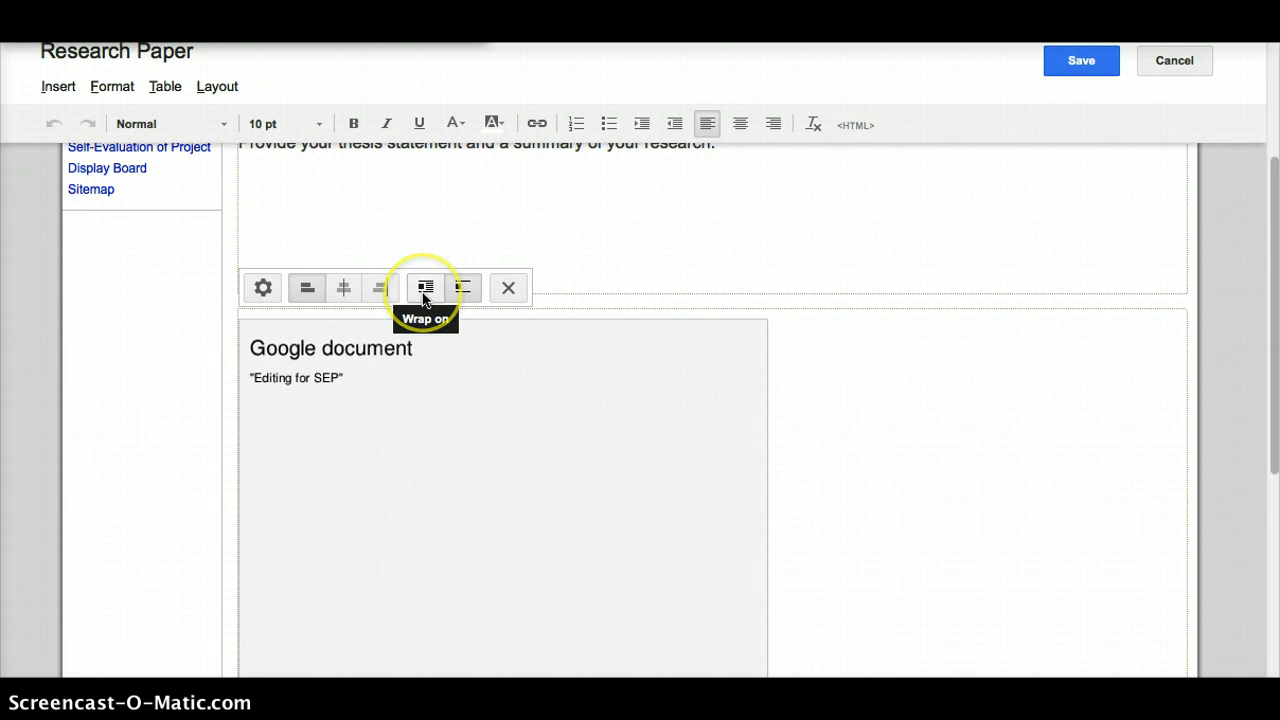
pyautogui.click(461, 290)
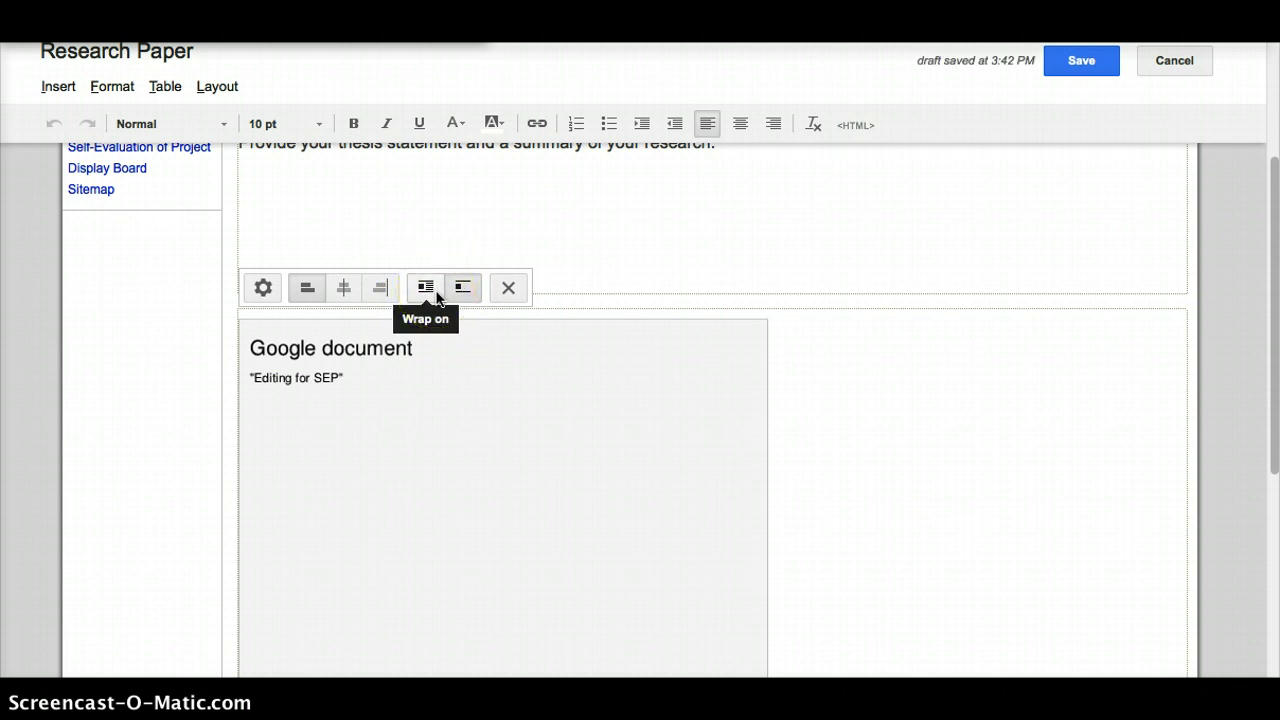
pyautogui.click(507, 292)
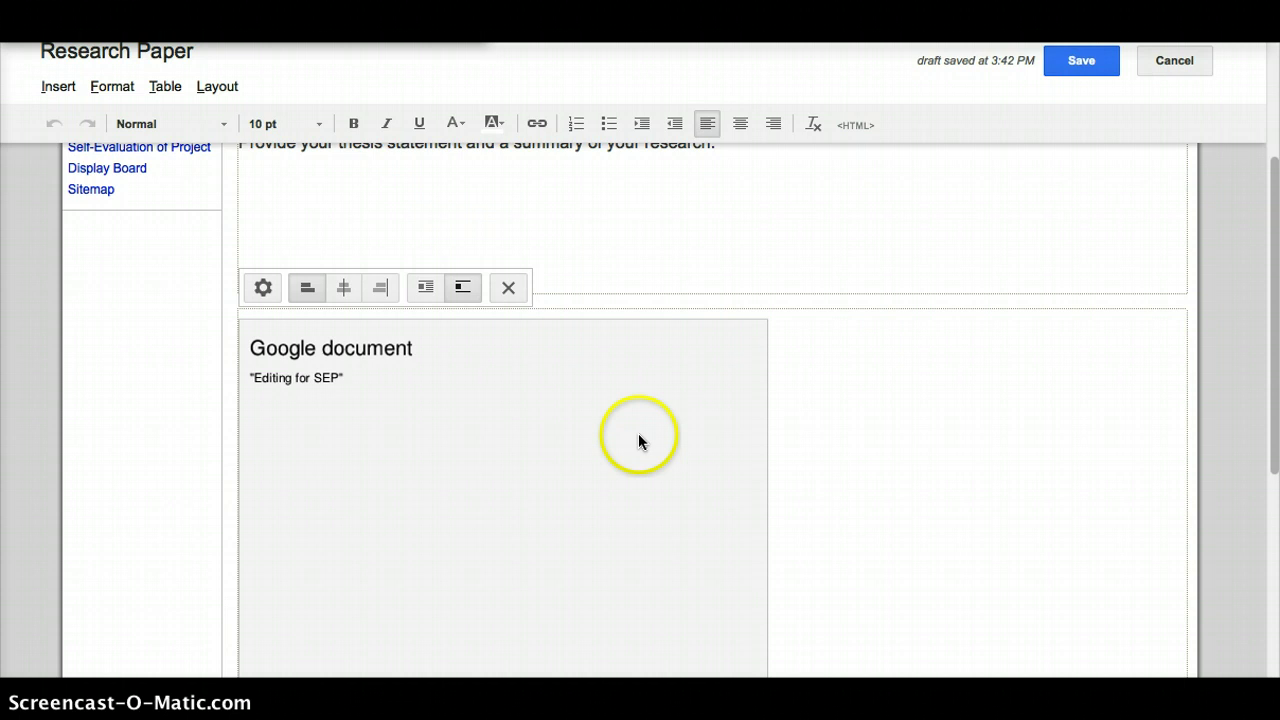
# Step: Save the Research Paper page with the embedded Editing for SEP document
pyautogui.click(1064, 50)
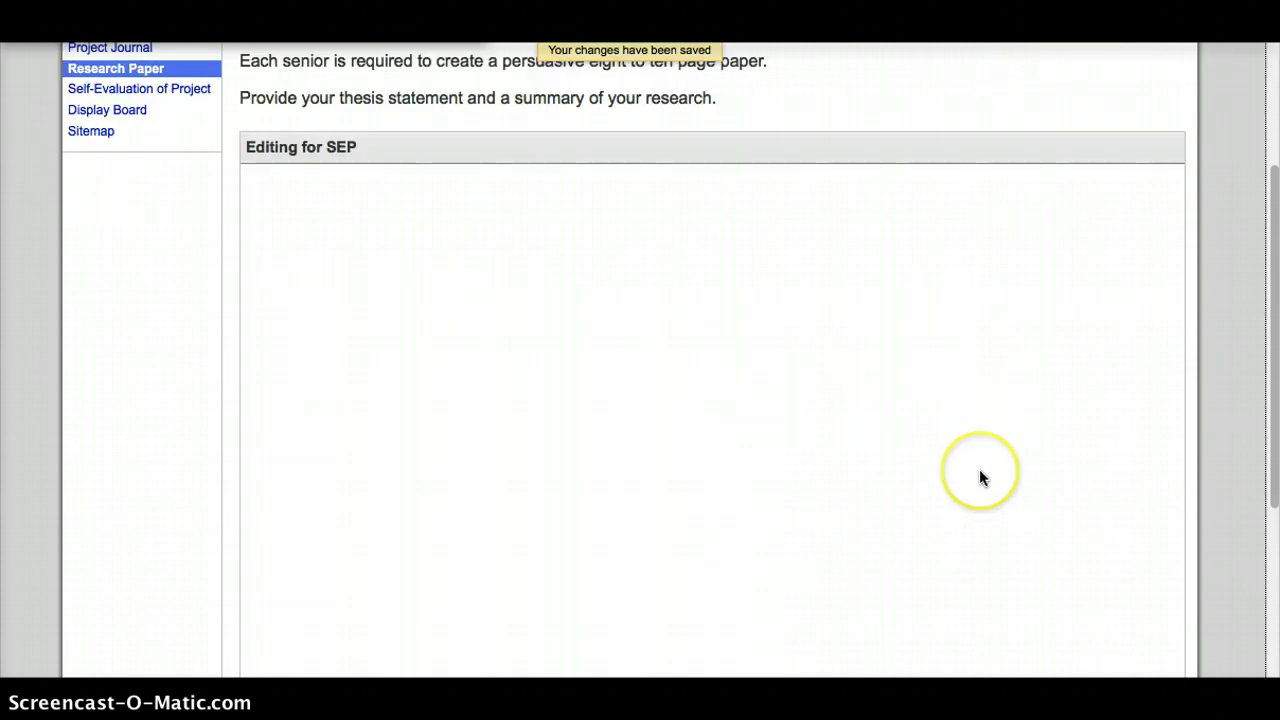
pyautogui.scroll(2, 896, 410)
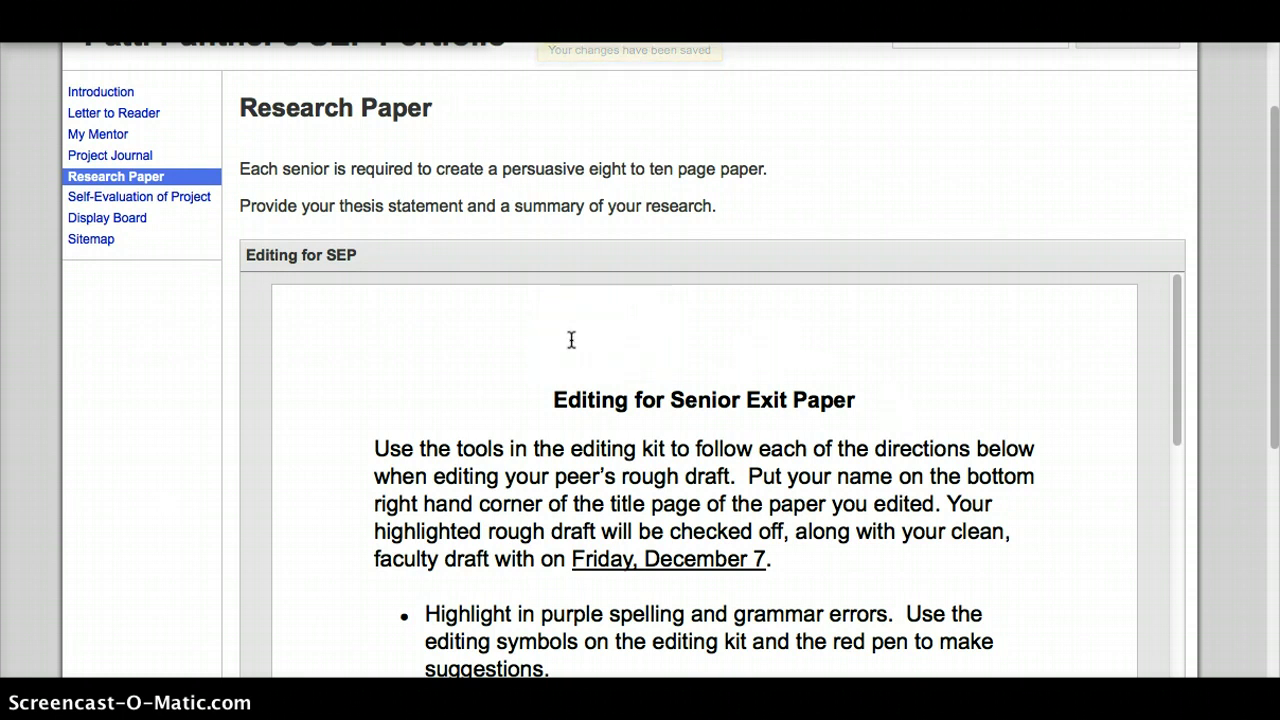
pyautogui.scroll(-1, 571, 340)
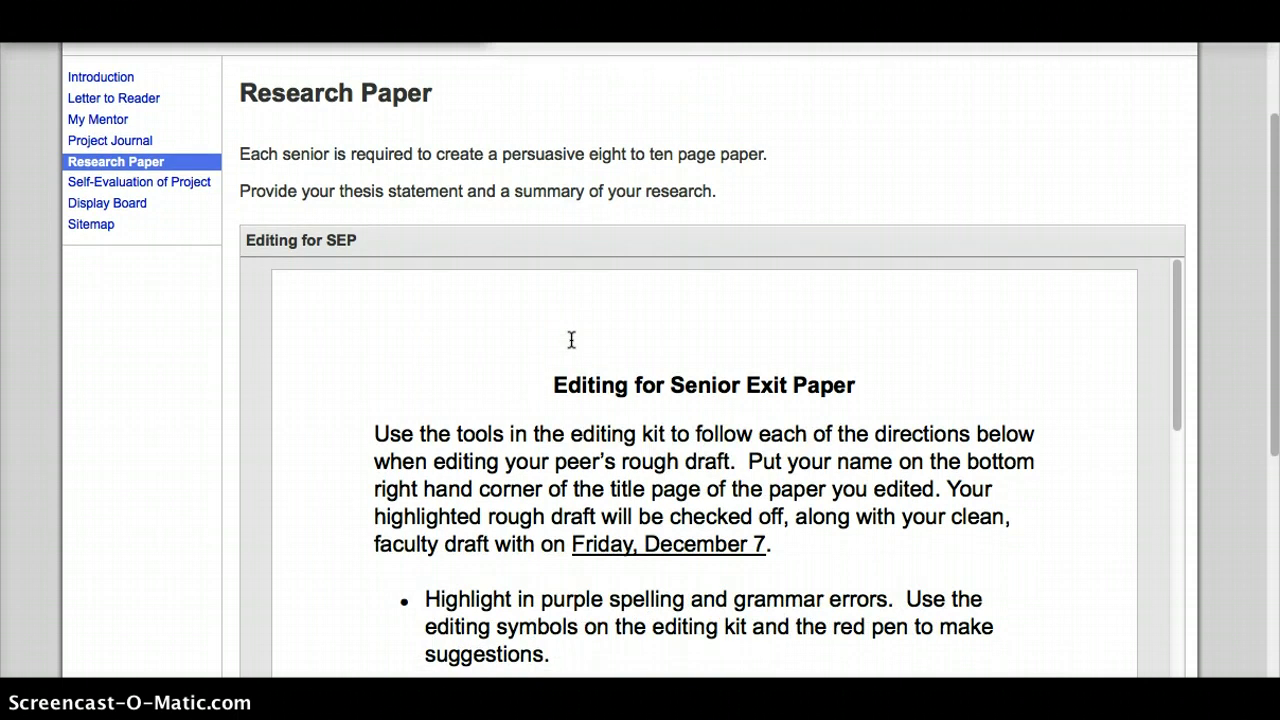
pyautogui.scroll(2, 571, 340)
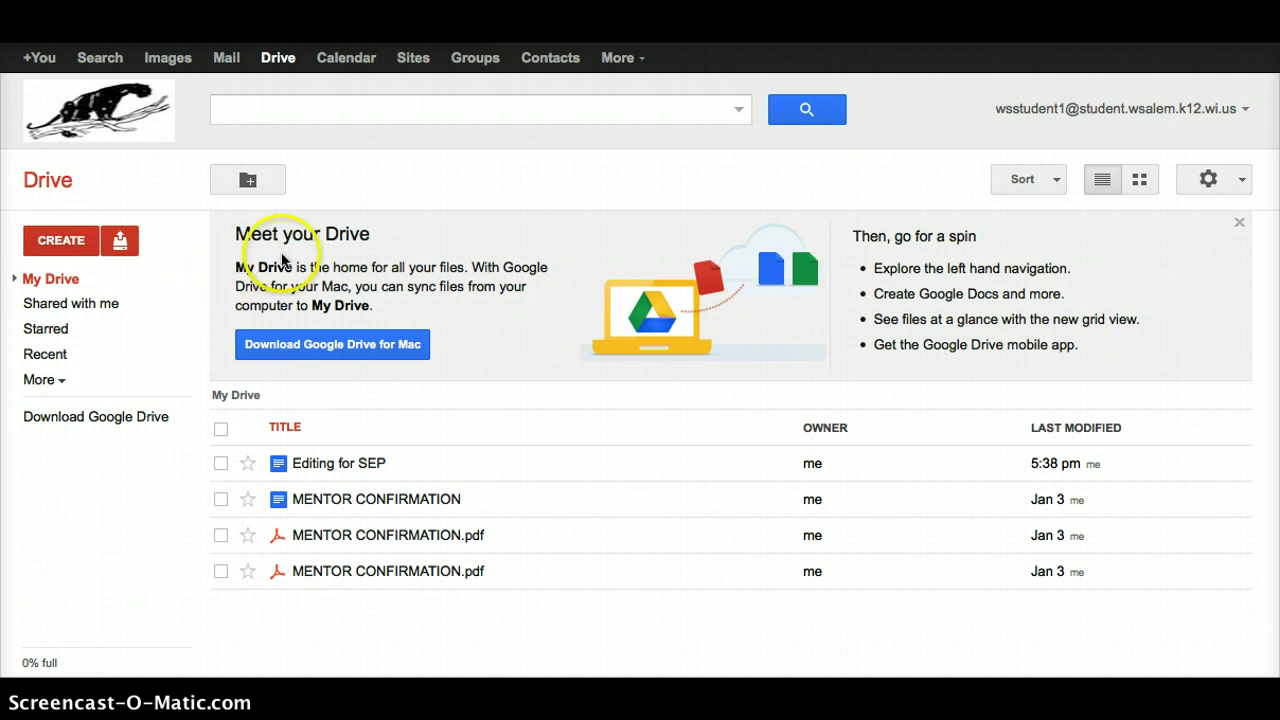
# Step: Create a new blank Google Document from the CREATE menu in Google Drive
pyautogui.click(72, 242)
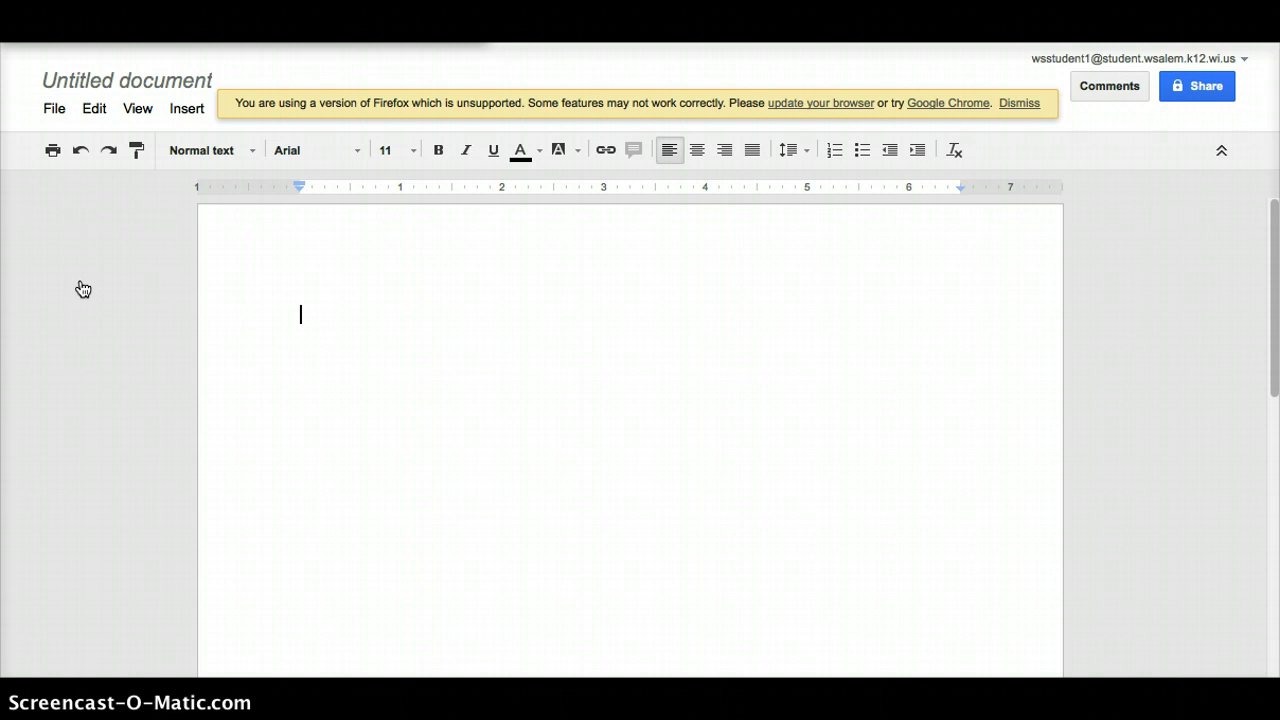
# Step: Open the Rename document prompt for the blank 'Untitled document'
pyautogui.click(374, 369)
pyautogui.click(314, 254)
pyautogui.click(190, 80)
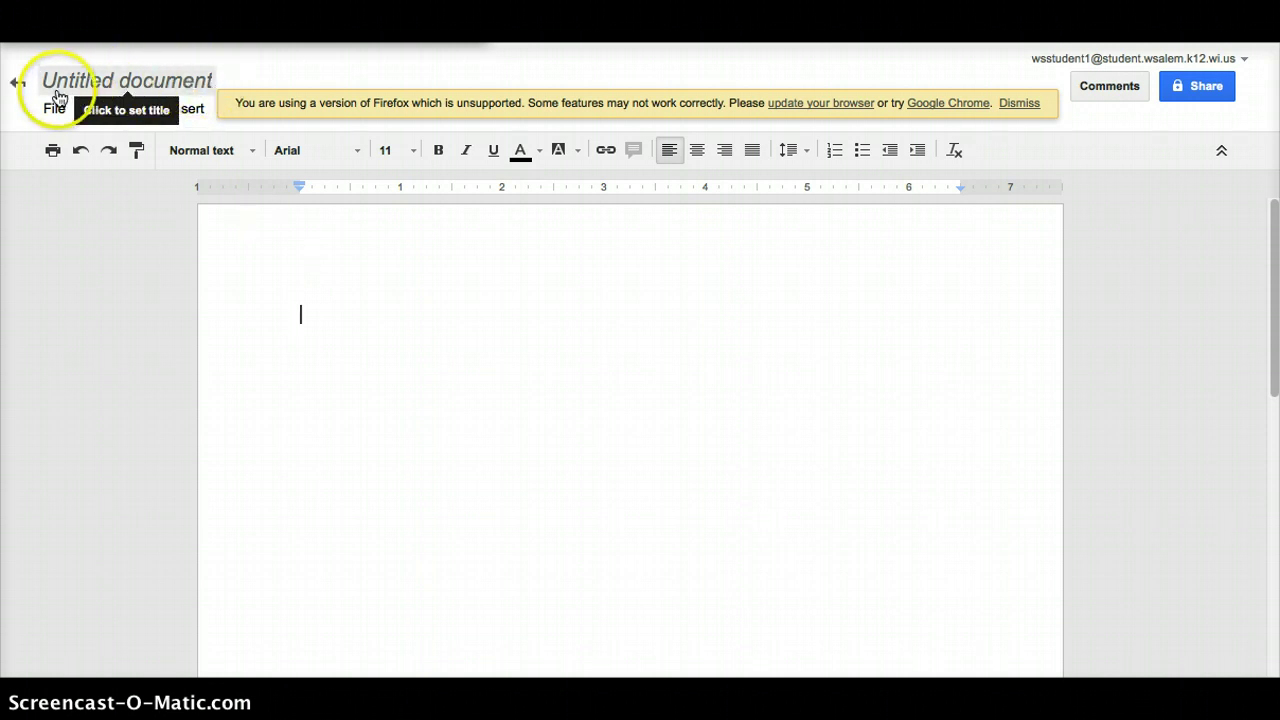
pyautogui.click(113, 82)
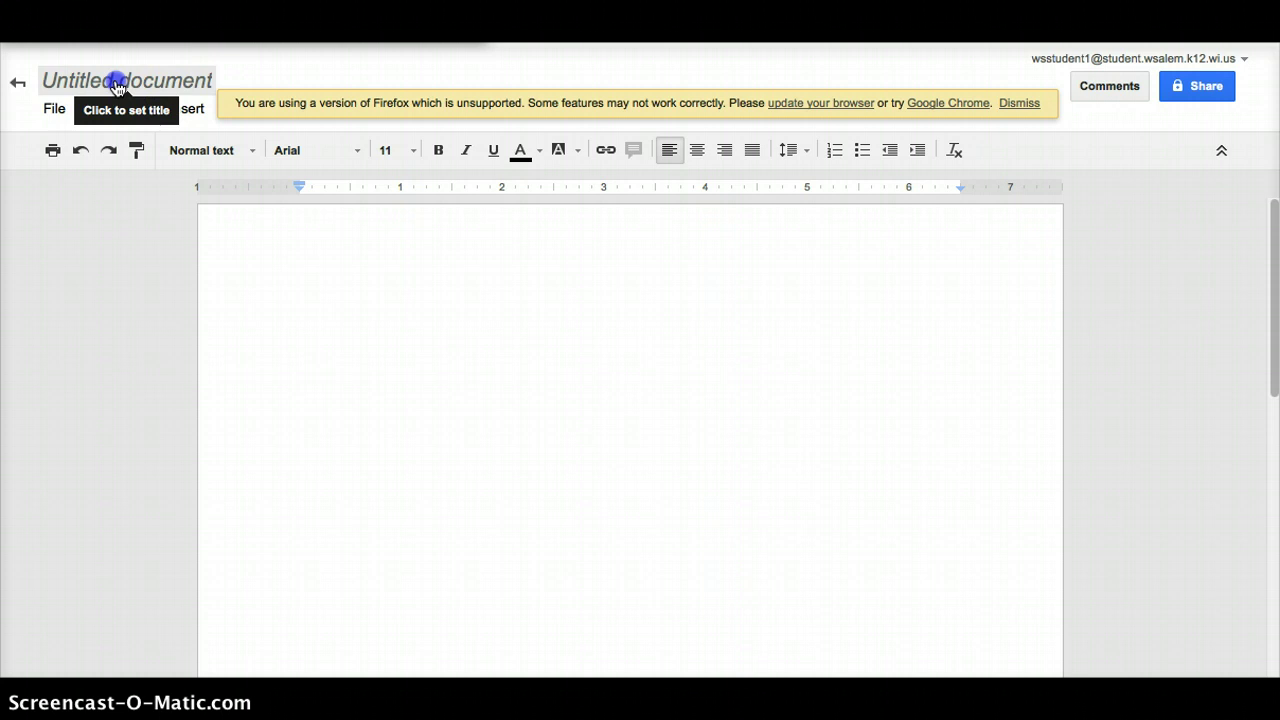